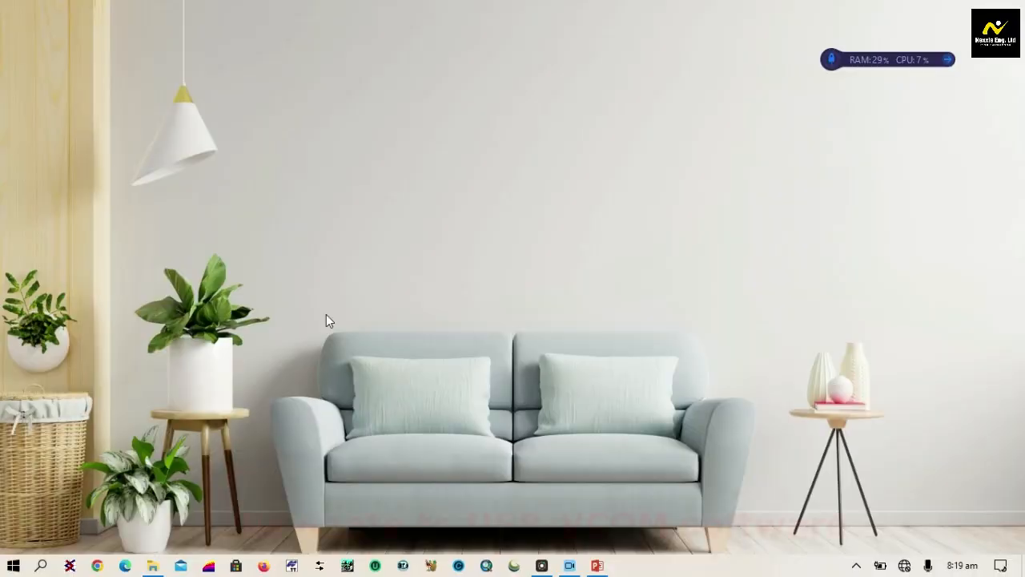
# - Find and launch the USR-VCOM virtual serial port application
pyautogui.click(7, 566)
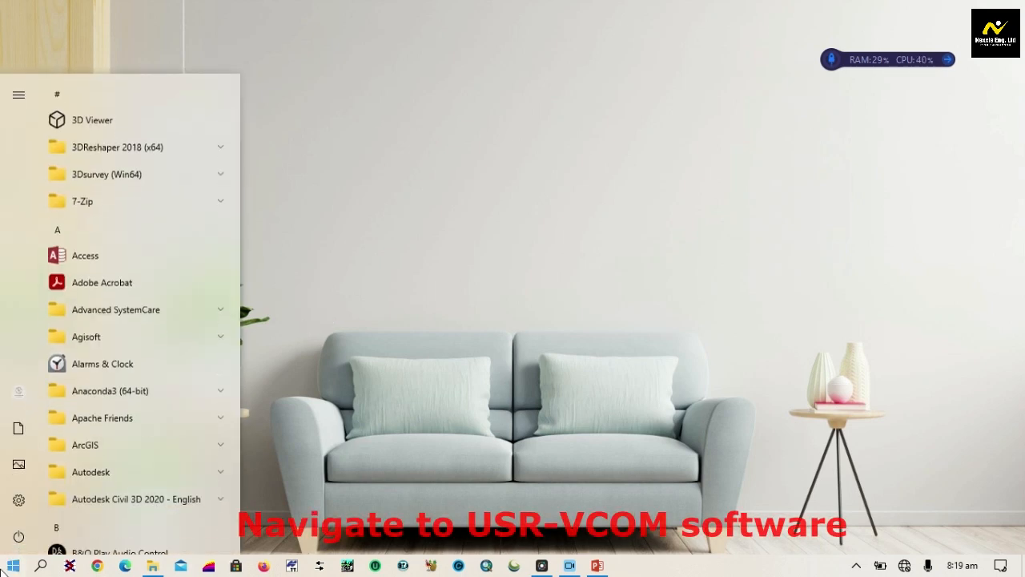
pyautogui.write('u')
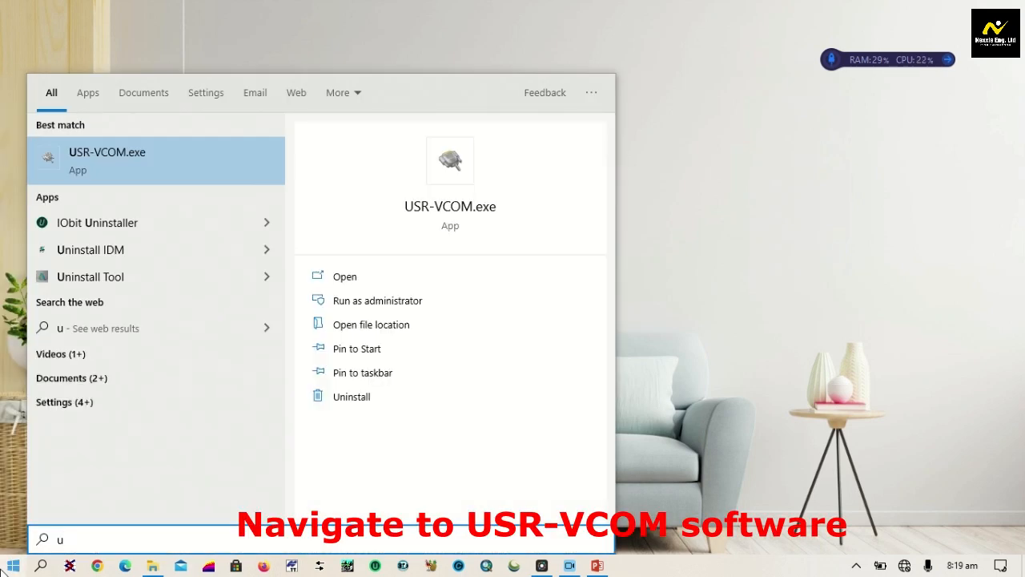
pyautogui.click(420, 308)
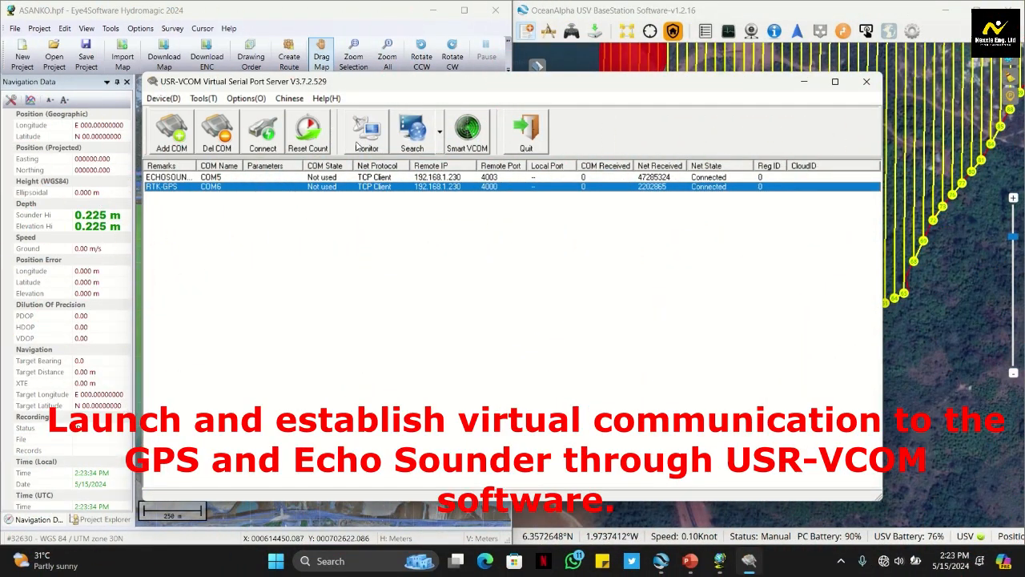
# - Check the incoming data of the RTK-GPS port in USR-VCOM's data monitor, close the monitor and minimize USR-VCOM
pyautogui.click(365, 134)
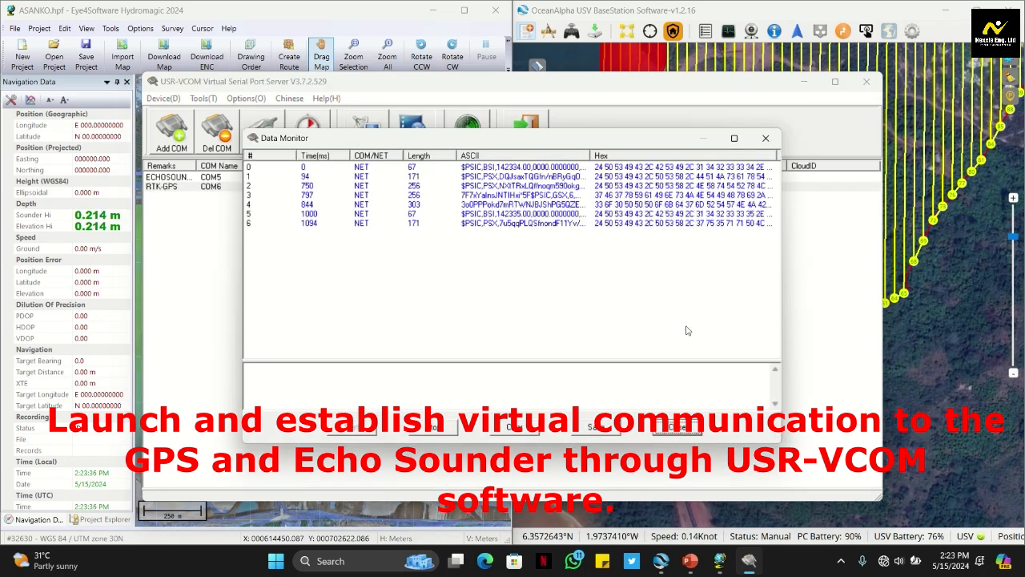
pyautogui.click(669, 429)
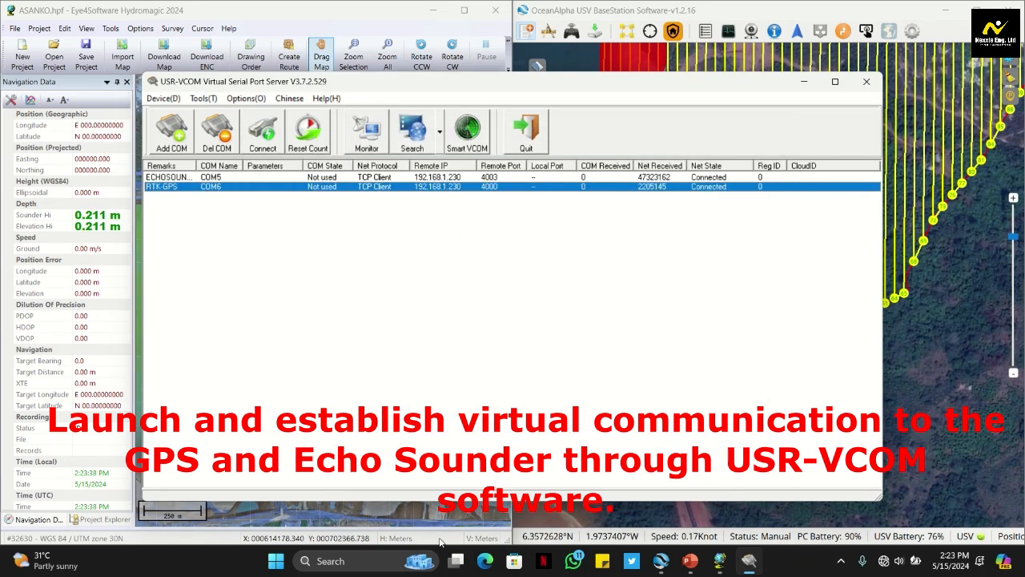
pyautogui.click(807, 83)
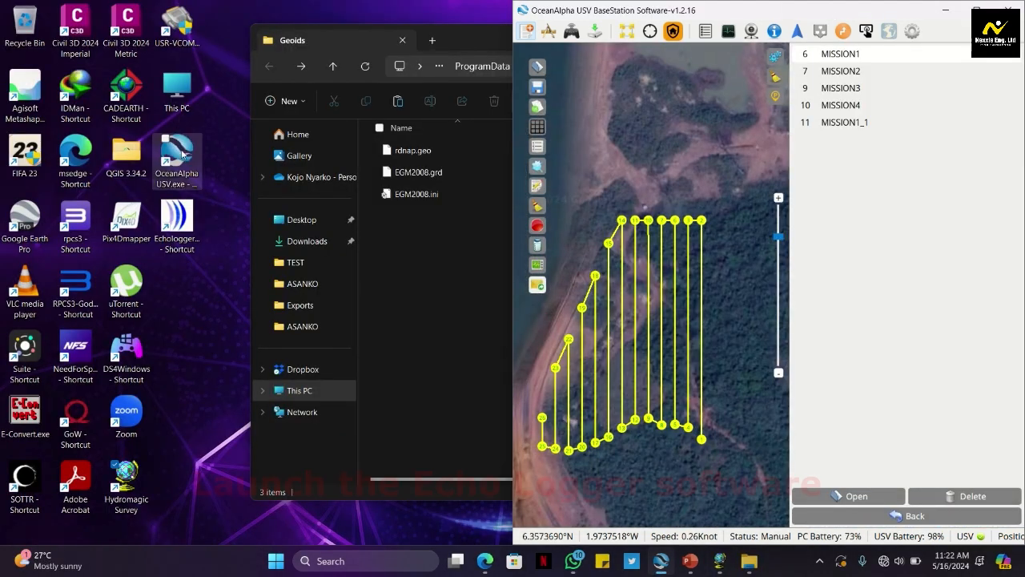
# - Launch the Echologger echosounder control program from the desktop
pyautogui.click(178, 217)
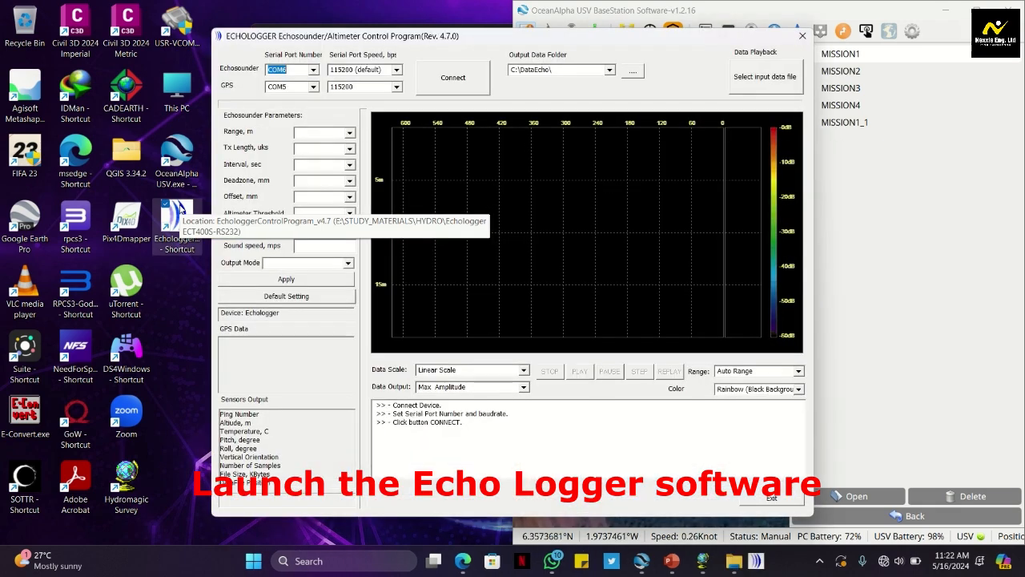
pyautogui.click(467, 92)
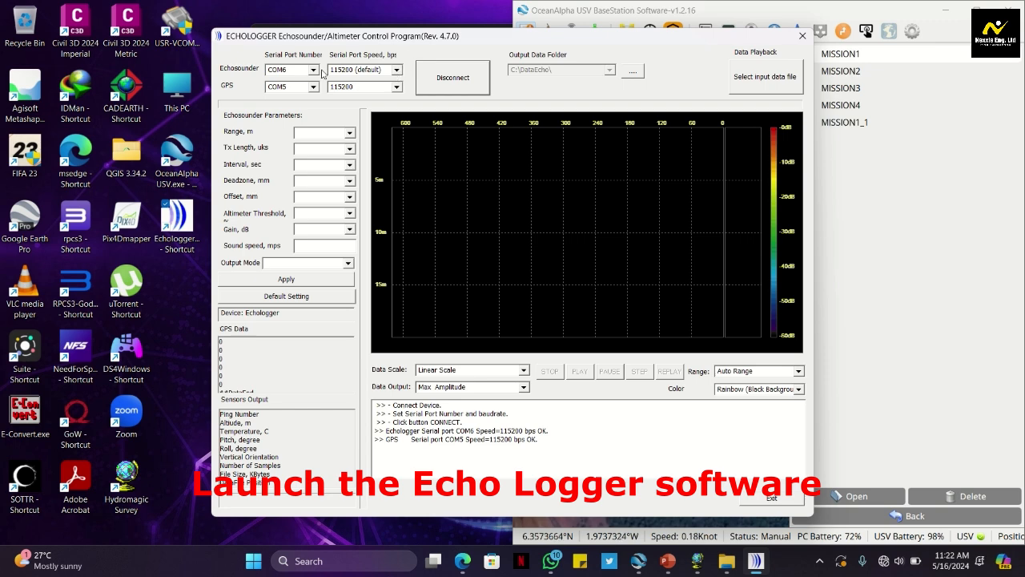
pyautogui.click(315, 71)
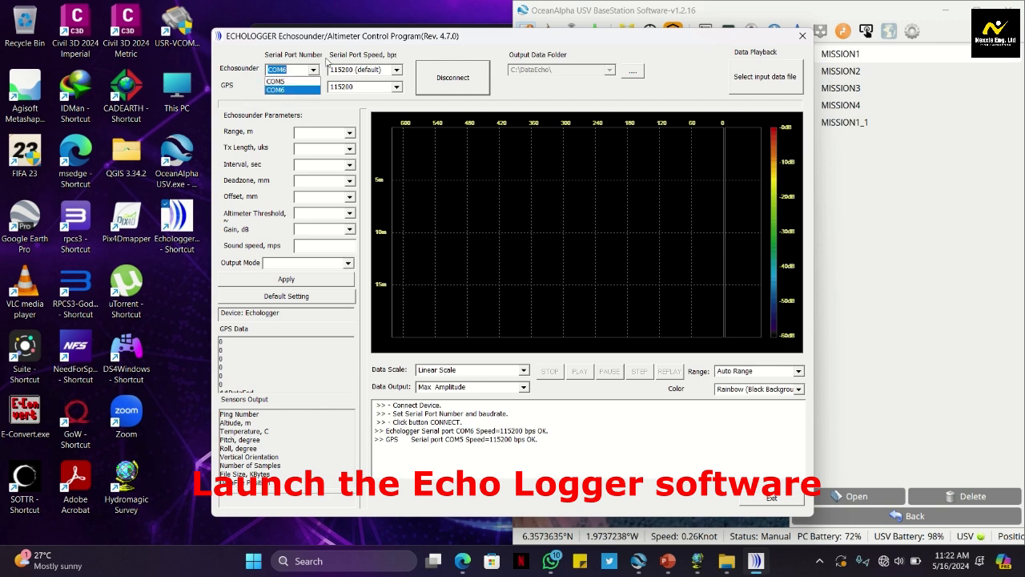
pyautogui.click(351, 134)
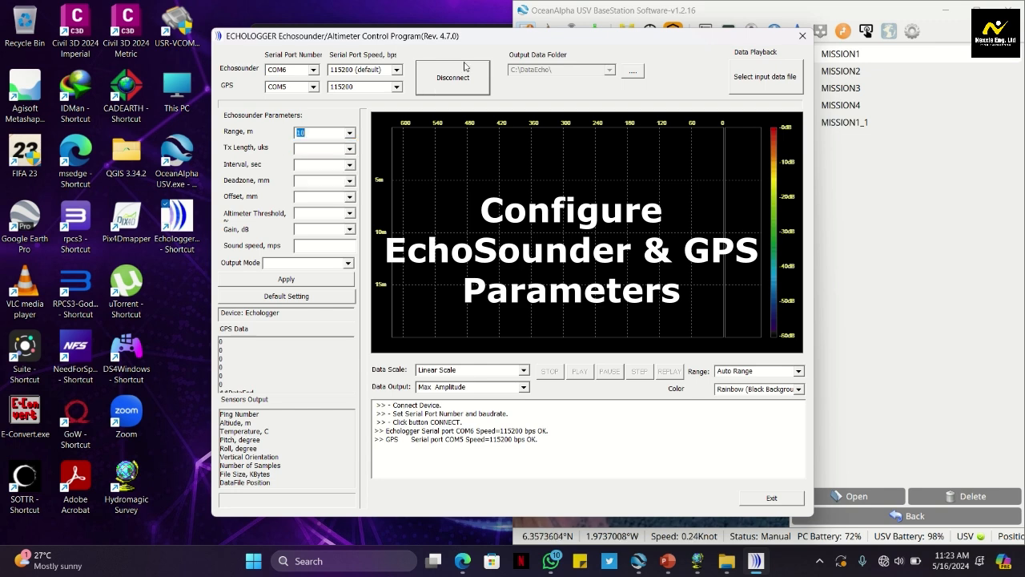
pyautogui.click(459, 87)
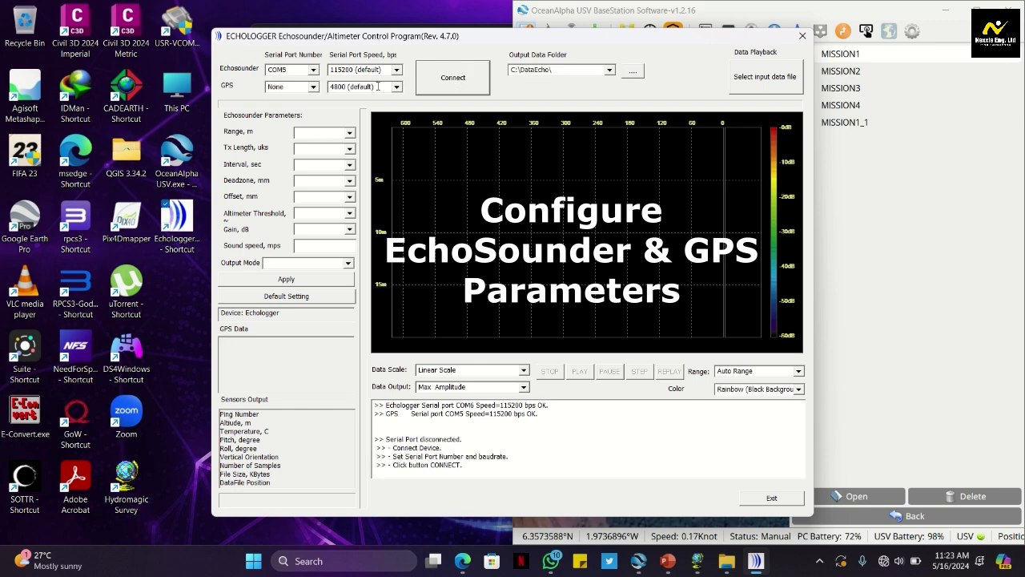
# - Assign serial port COM6 to the GPS and COM5 to the echosounder
pyautogui.click(315, 87)
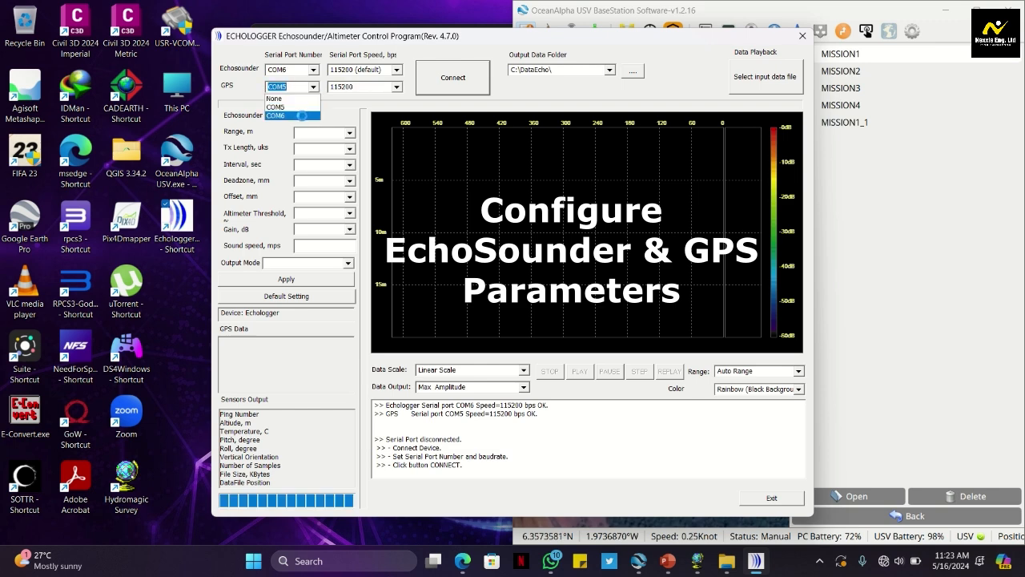
pyautogui.click(301, 116)
pyautogui.click(316, 70)
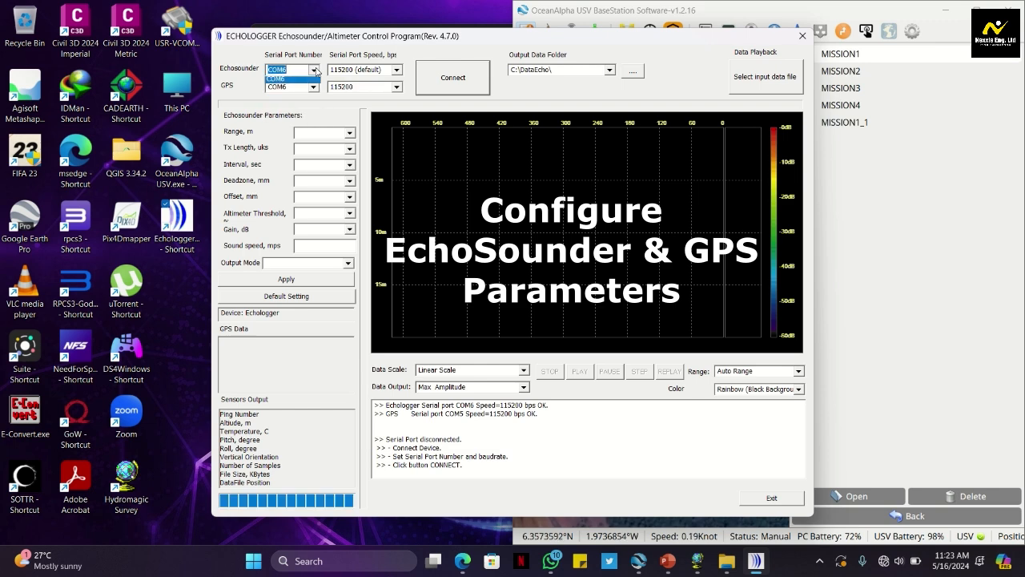
pyautogui.click(312, 89)
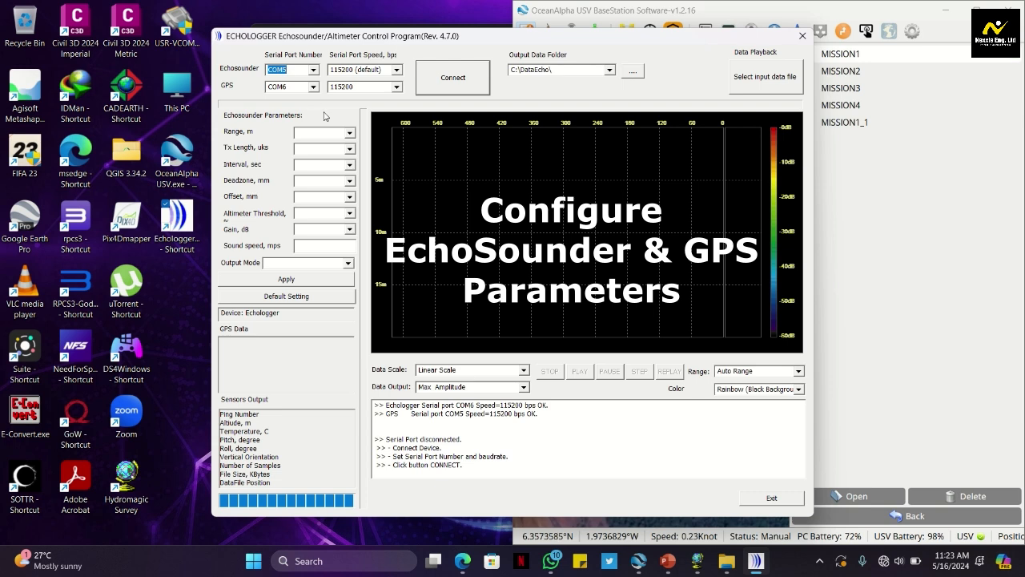
# - Set the echosounder's range to 10 m, Tx length to 20, interval to 0.2 s, deadzone to 150 mm and altimeter threshold to 10
pyautogui.click(350, 133)
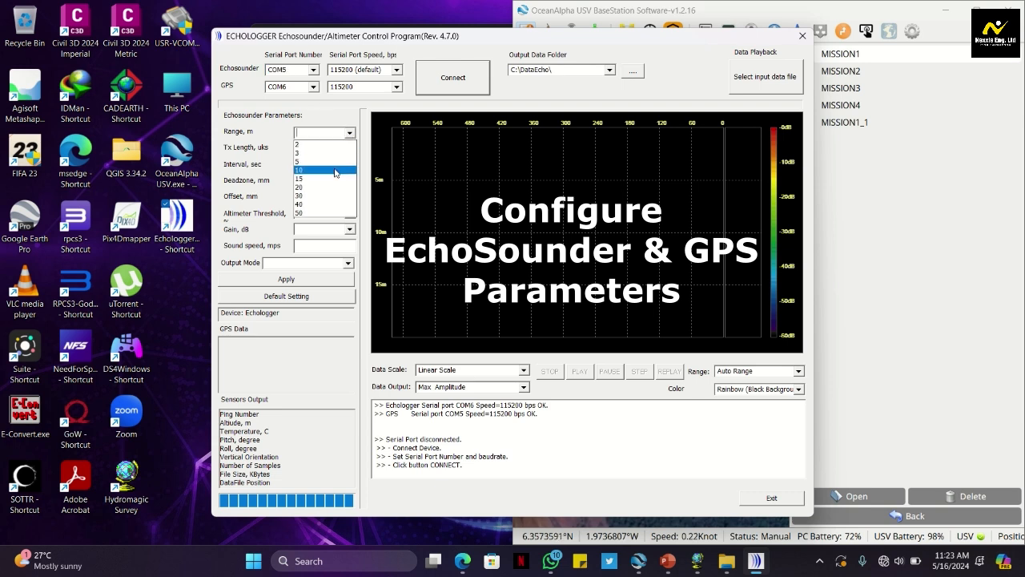
pyautogui.click(337, 166)
pyautogui.click(350, 149)
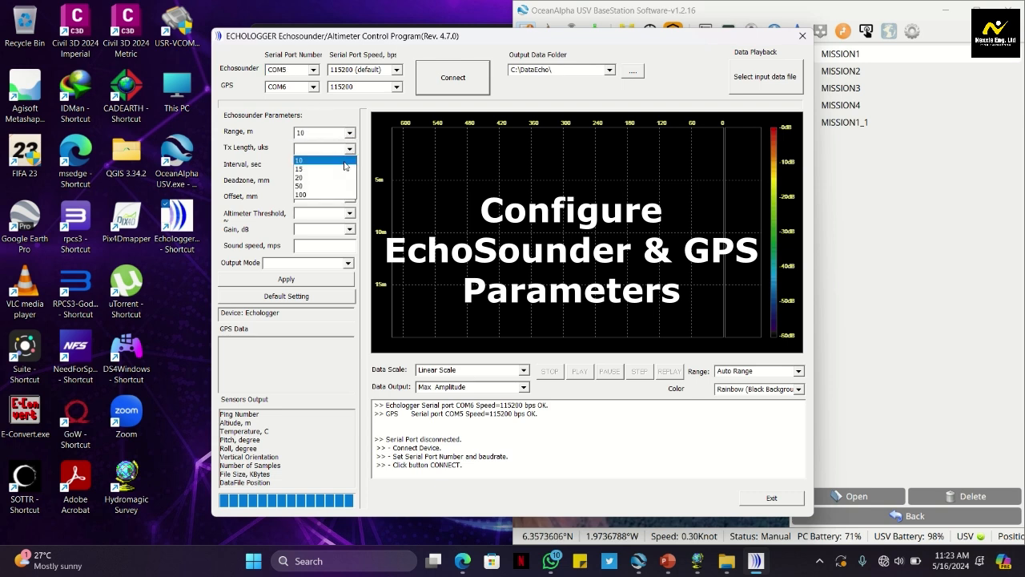
pyautogui.click(336, 178)
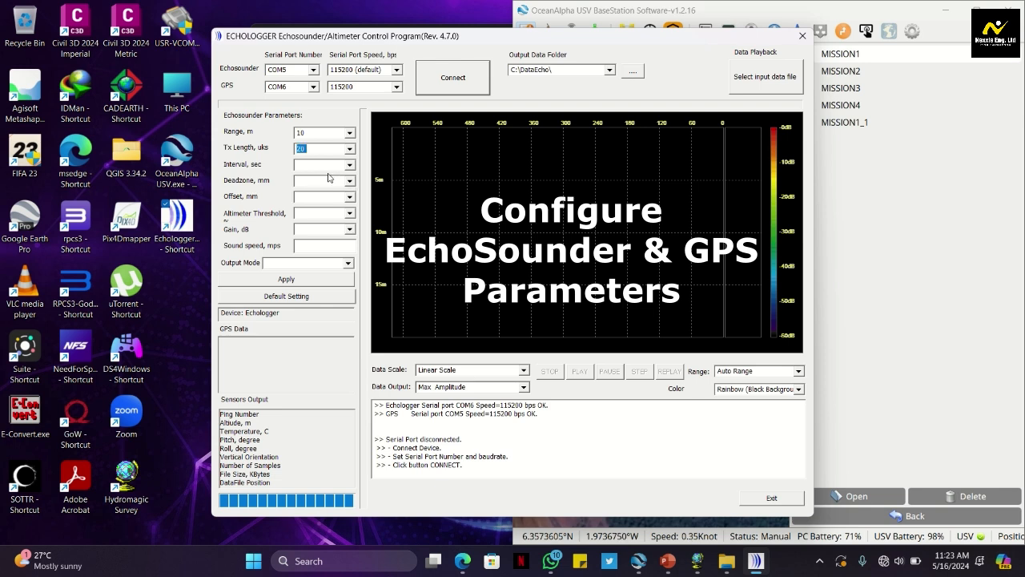
pyautogui.write('0.2')
pyautogui.write('15')
pyautogui.write('10')
# - Choose Echosounder as the output mode, then apply the parameters and connect the devices
pyautogui.click(348, 265)
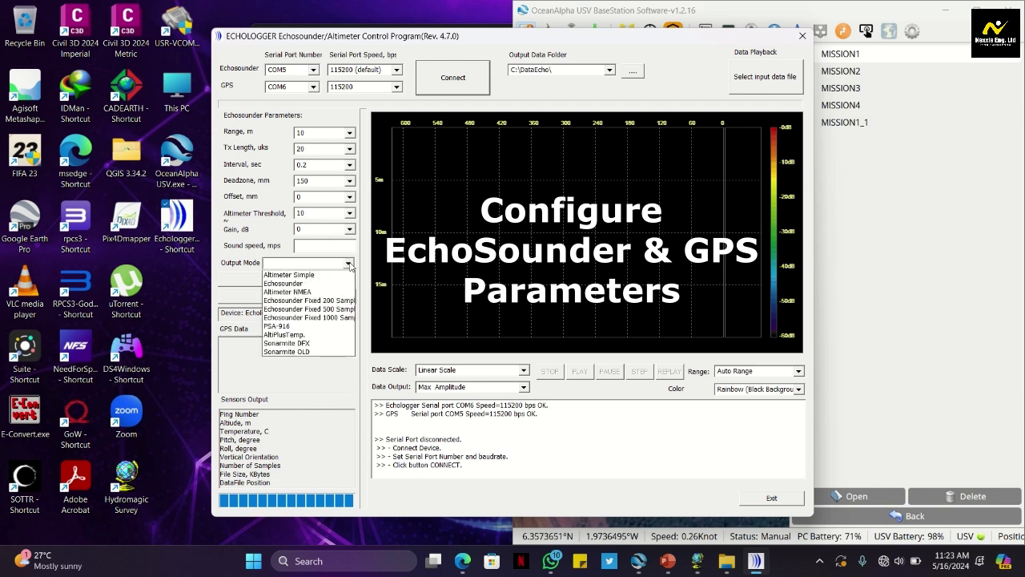
pyautogui.click(337, 284)
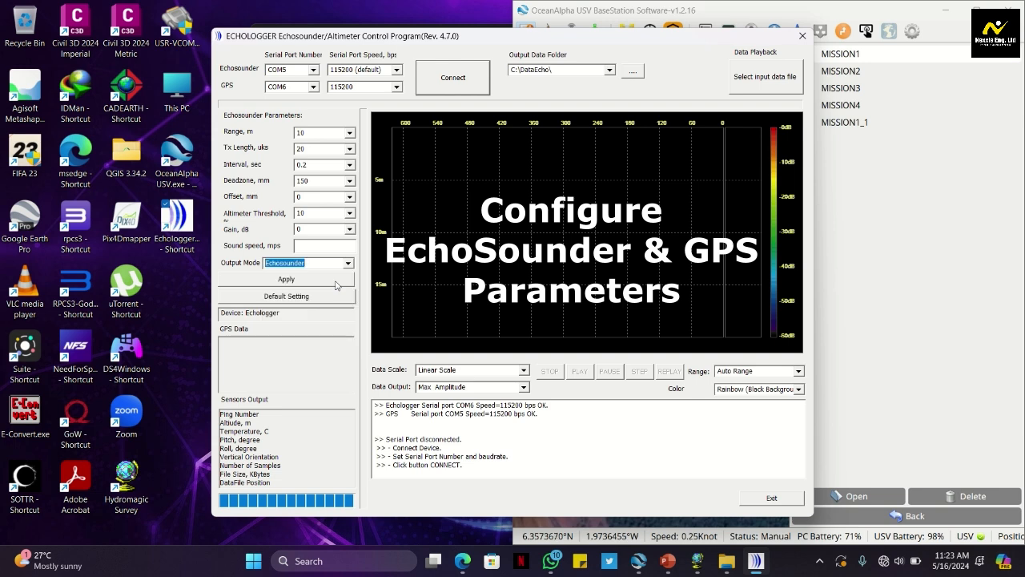
pyautogui.click(337, 282)
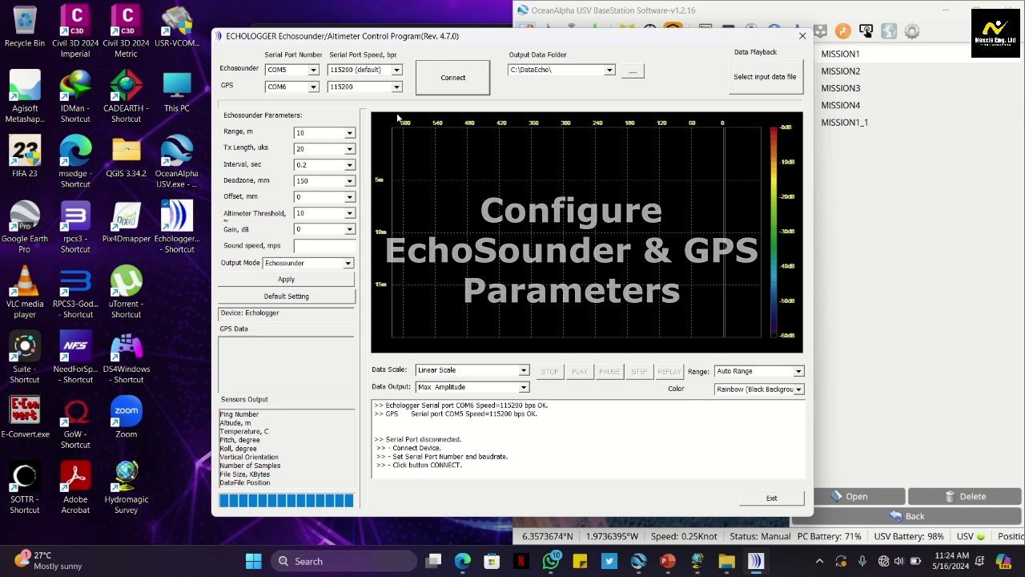
pyautogui.click(453, 76)
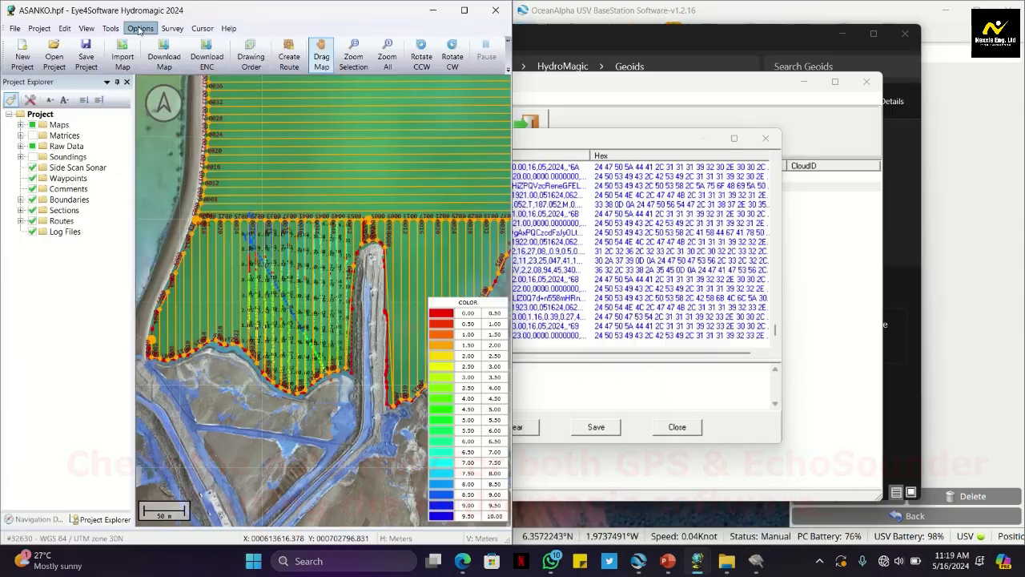
pyautogui.click(141, 29)
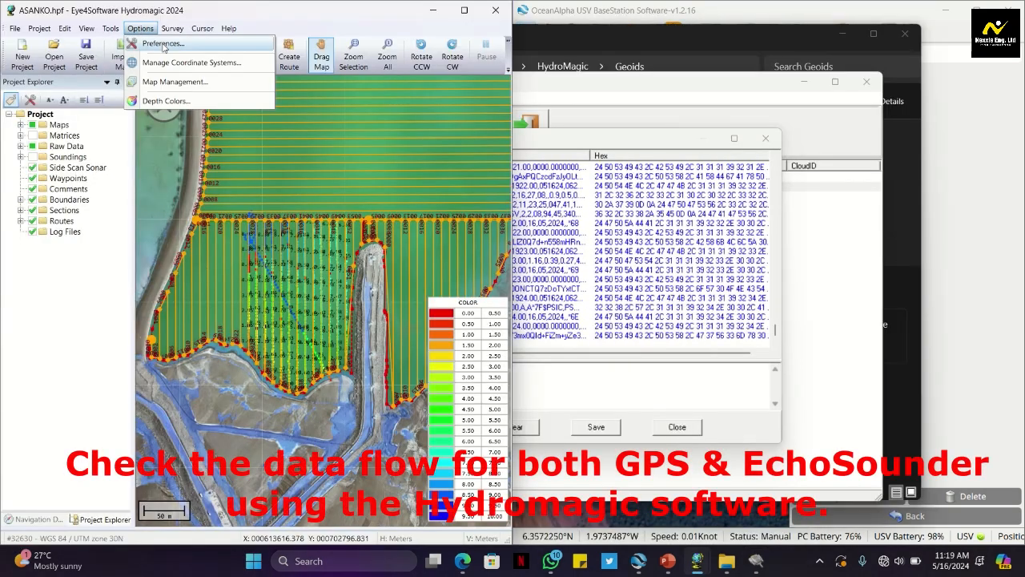
pyautogui.click(164, 45)
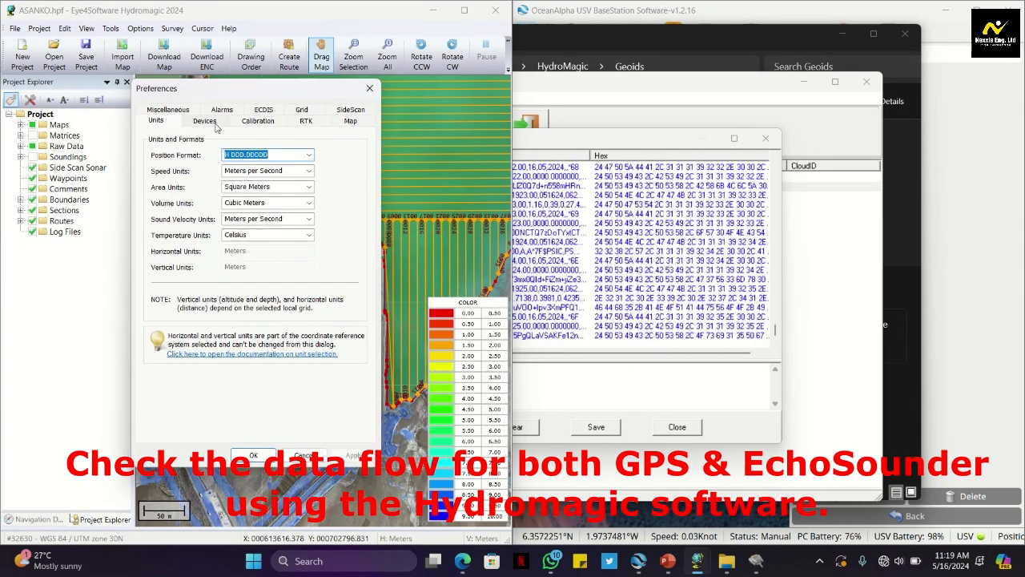
pyautogui.click(213, 124)
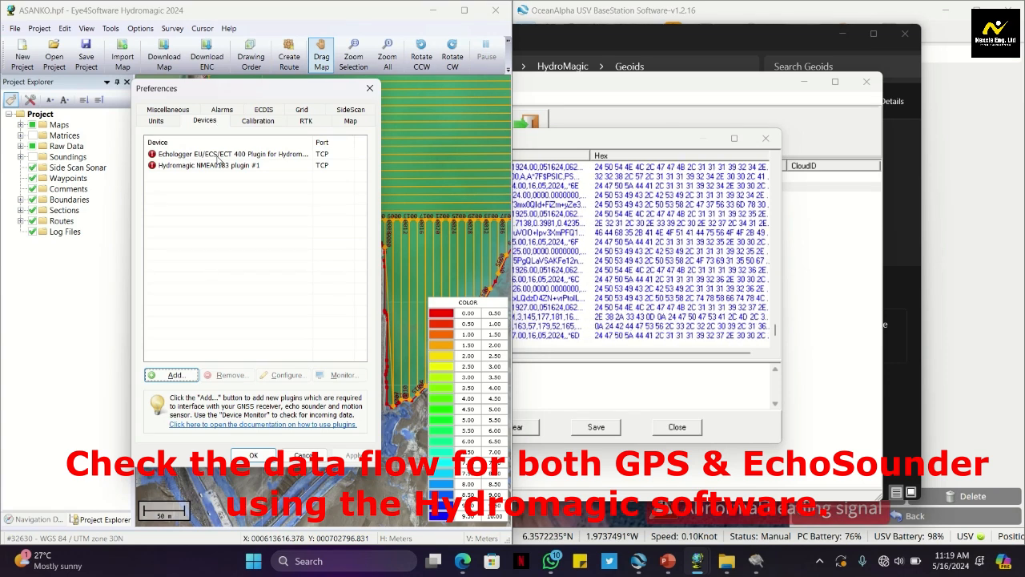
pyautogui.click(218, 156)
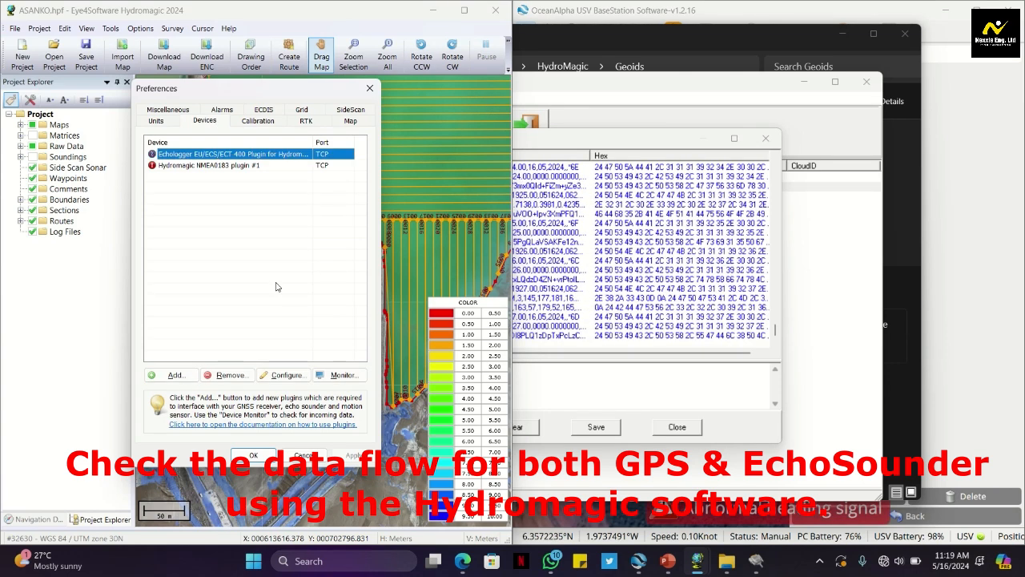
pyautogui.click(284, 374)
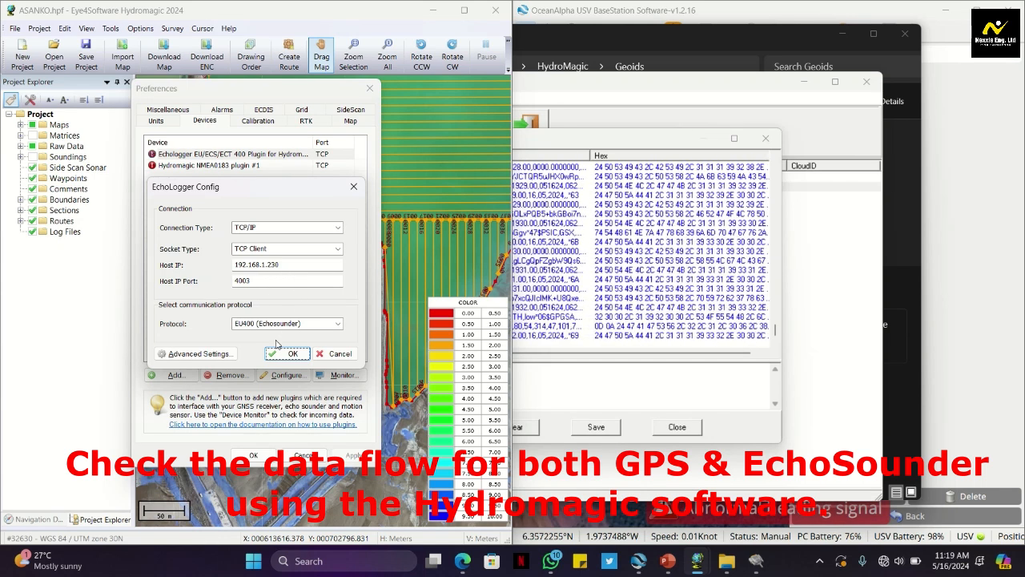
pyautogui.click(304, 326)
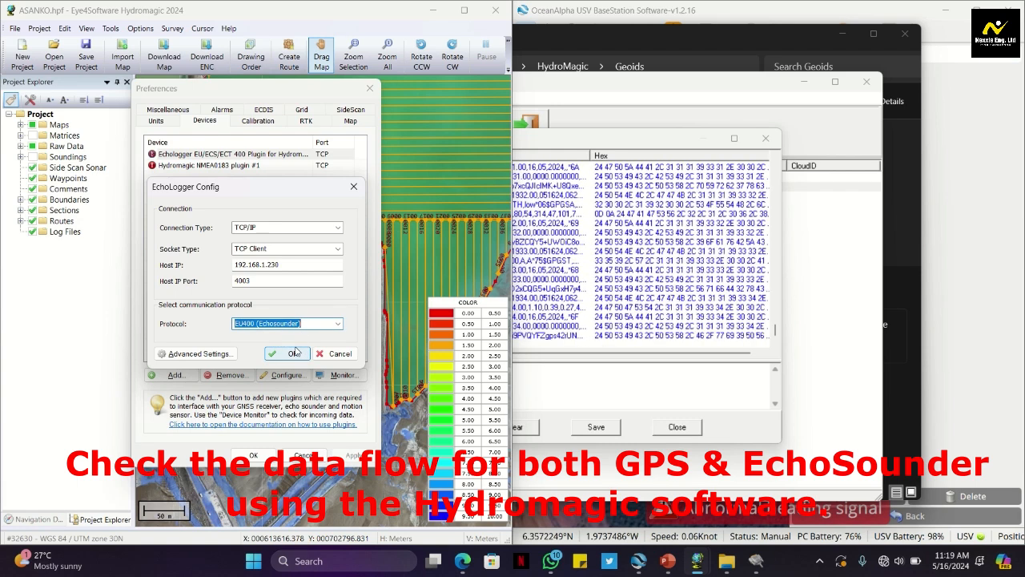
pyautogui.click(338, 323)
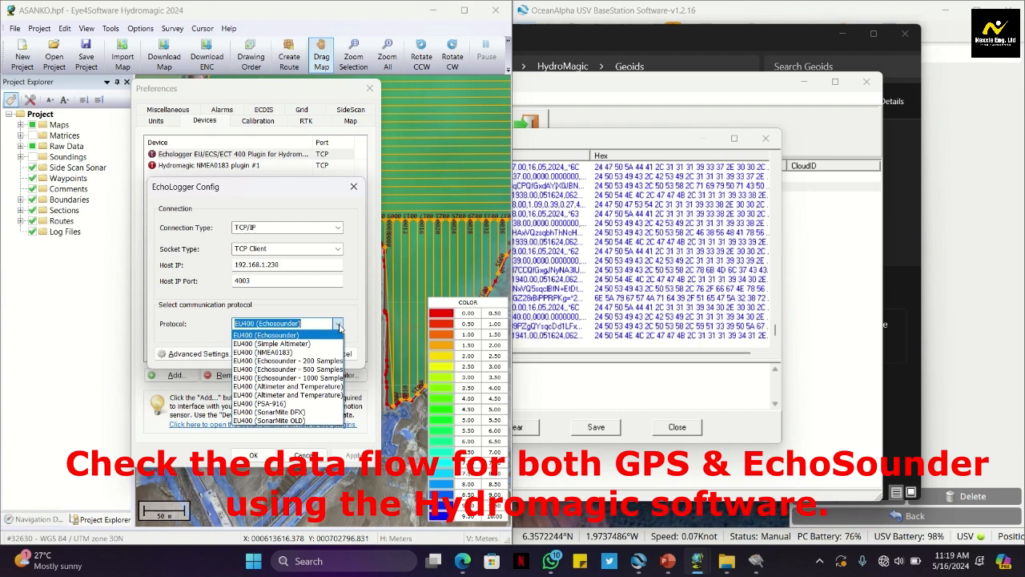
pyautogui.click(339, 324)
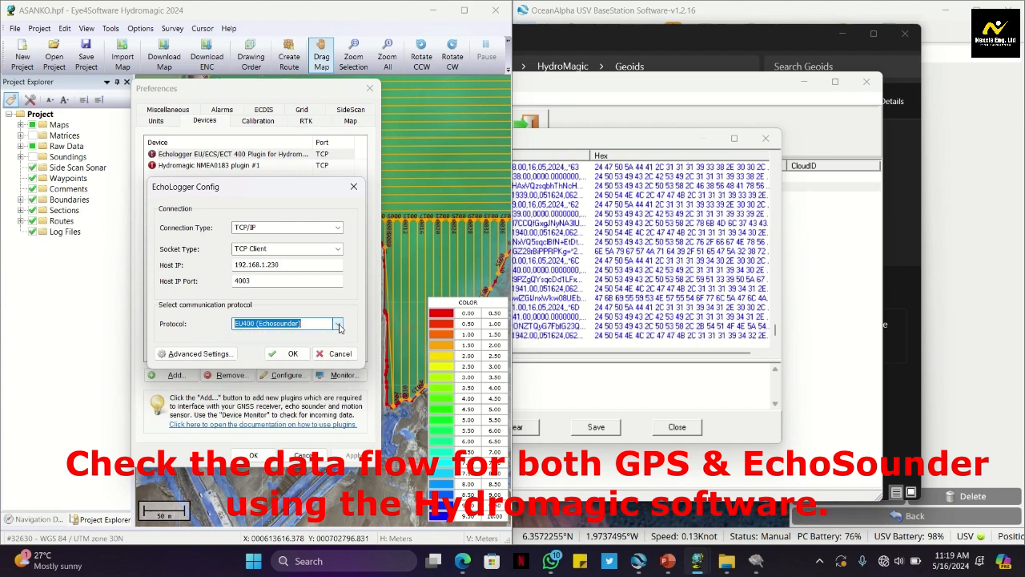
pyautogui.click(291, 355)
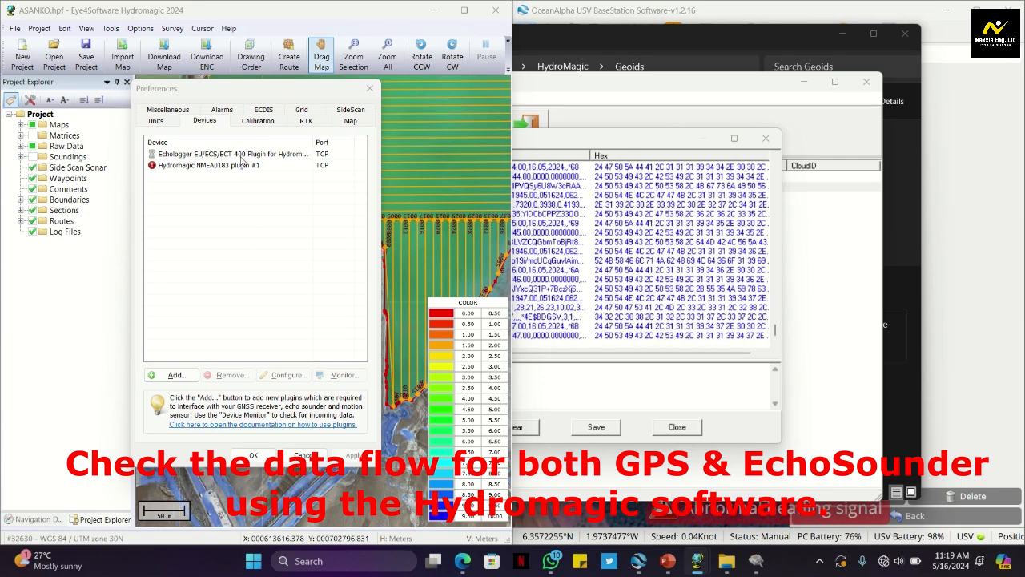
# - Open the Hydromagic NMEA0183 plugin's configuration and accept its TCP/IP client connection settings
pyautogui.click(237, 169)
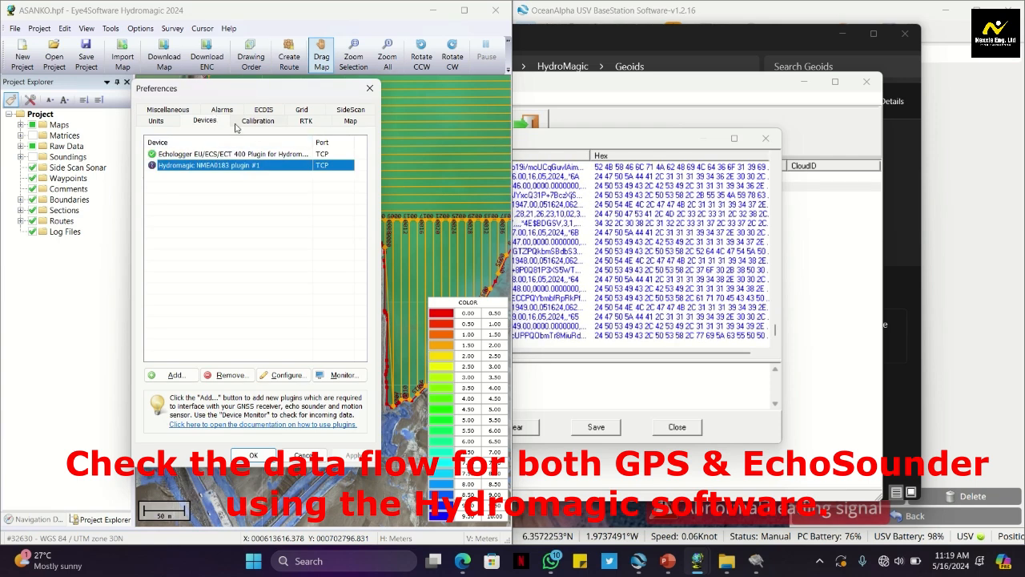
pyautogui.click(284, 375)
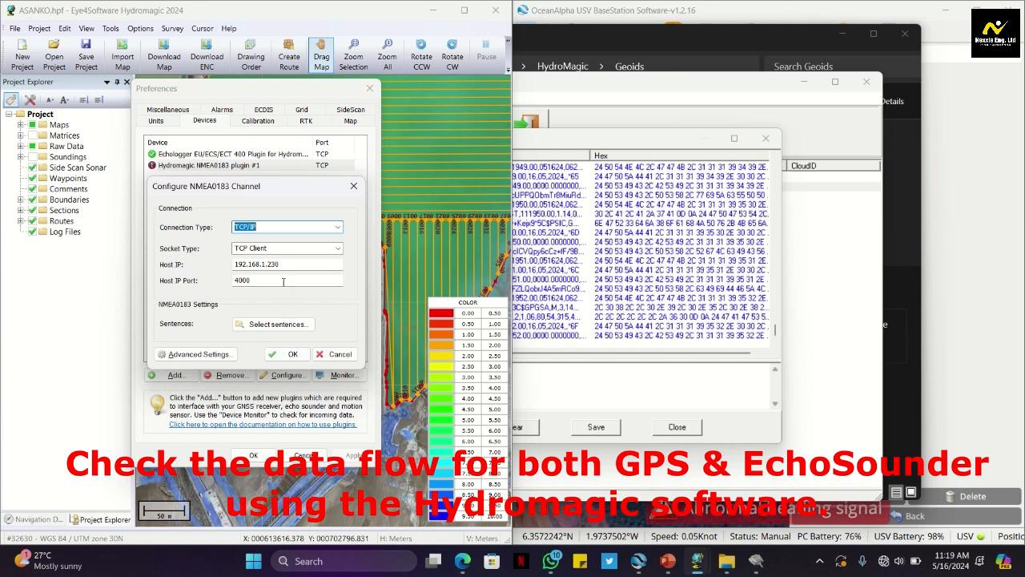
pyautogui.click(288, 354)
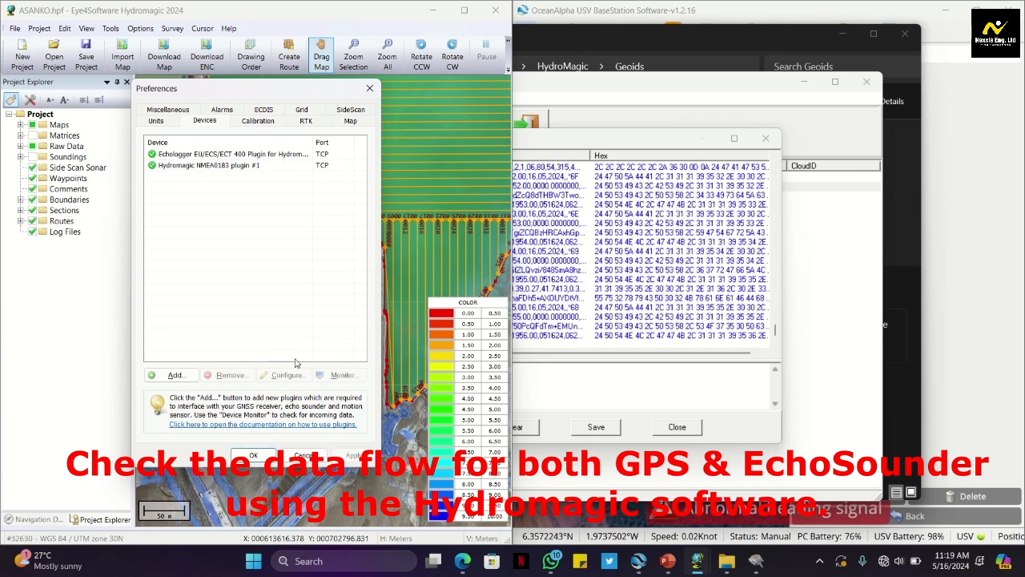
# - Examine the GPS data stream of the NMEA0183 plugin in the communications monitor
pyautogui.click(249, 168)
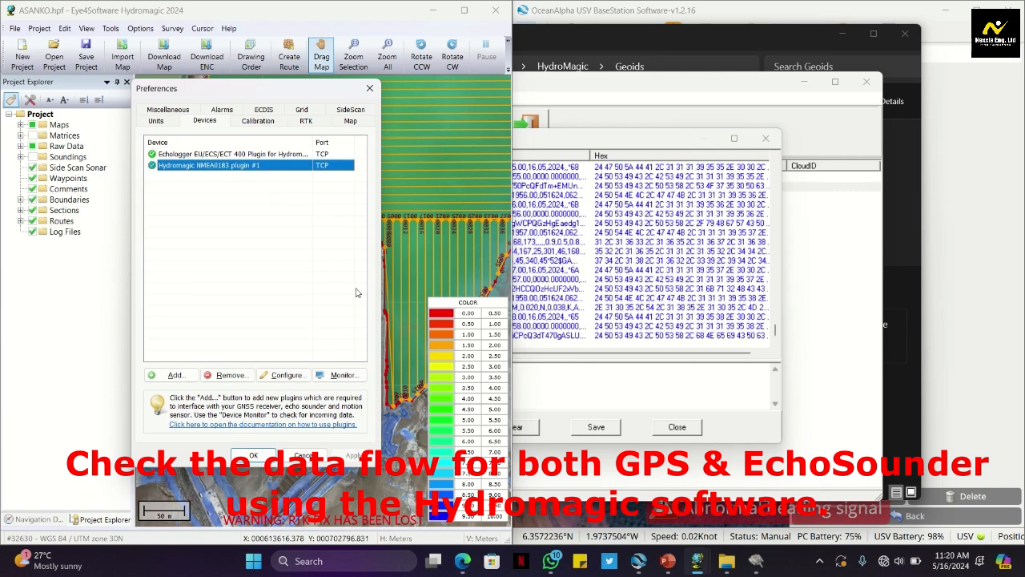
pyautogui.click(343, 375)
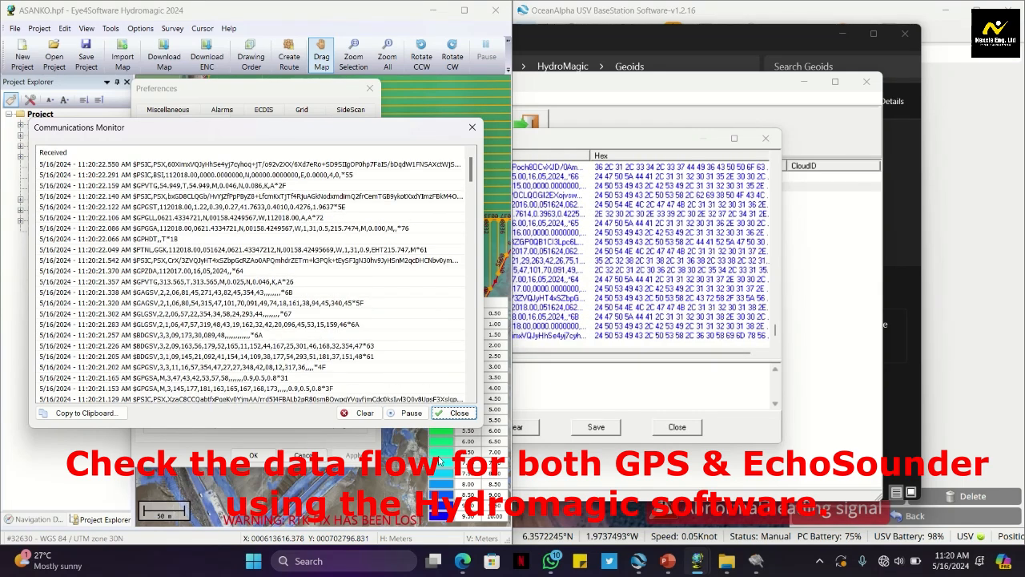
# - Close the communications monitor and accept the device preferences
pyautogui.click(455, 413)
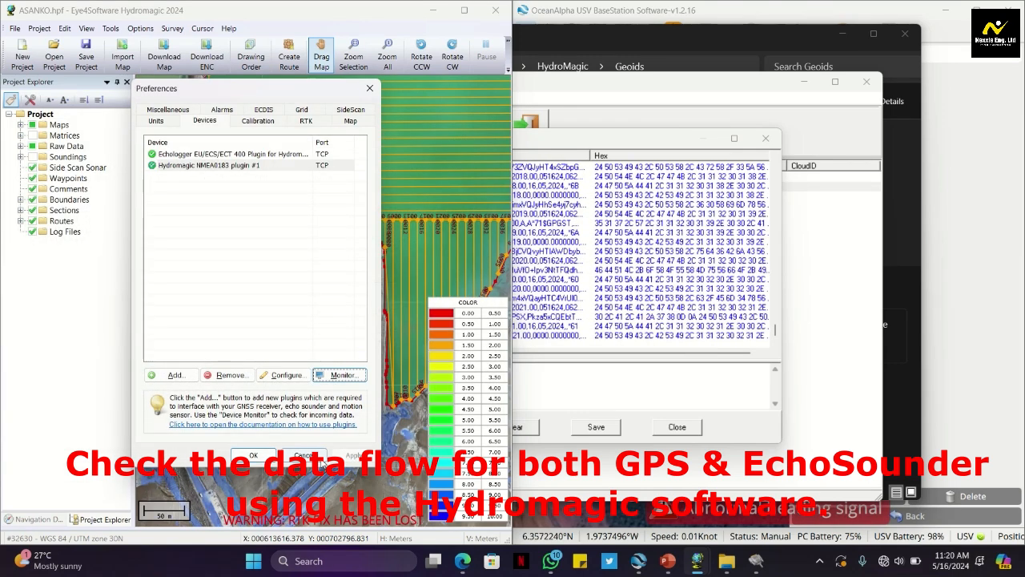
pyautogui.click(254, 457)
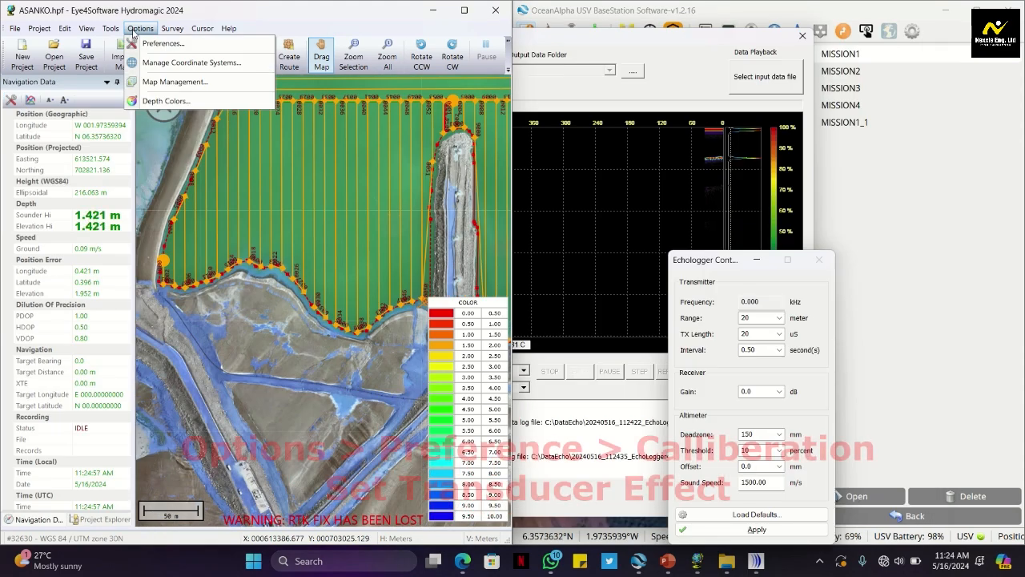
# - Review the transducer calibration settings and sensor definitions in the preferences, and leave without changing them
pyautogui.click(152, 44)
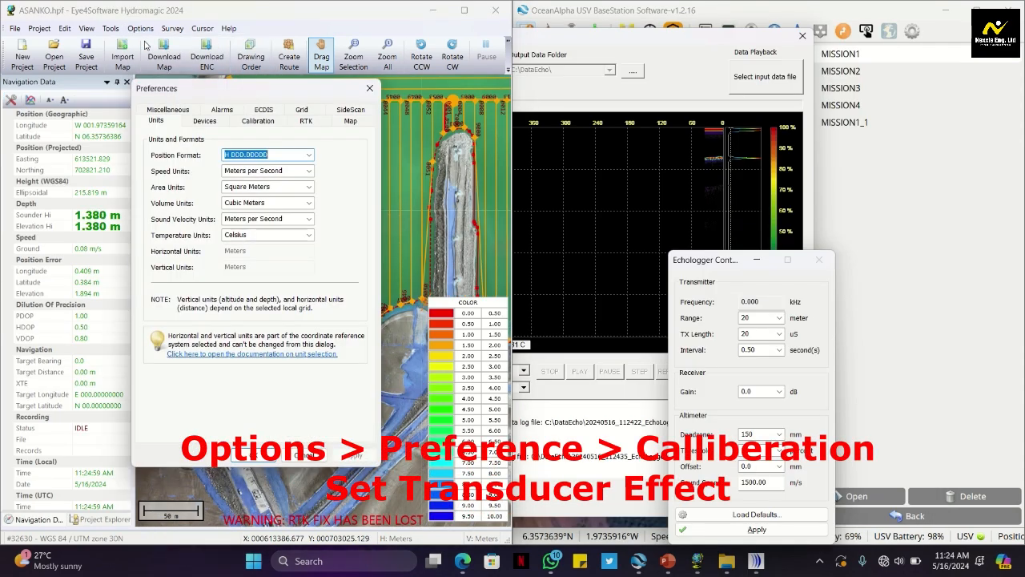
pyautogui.click(267, 121)
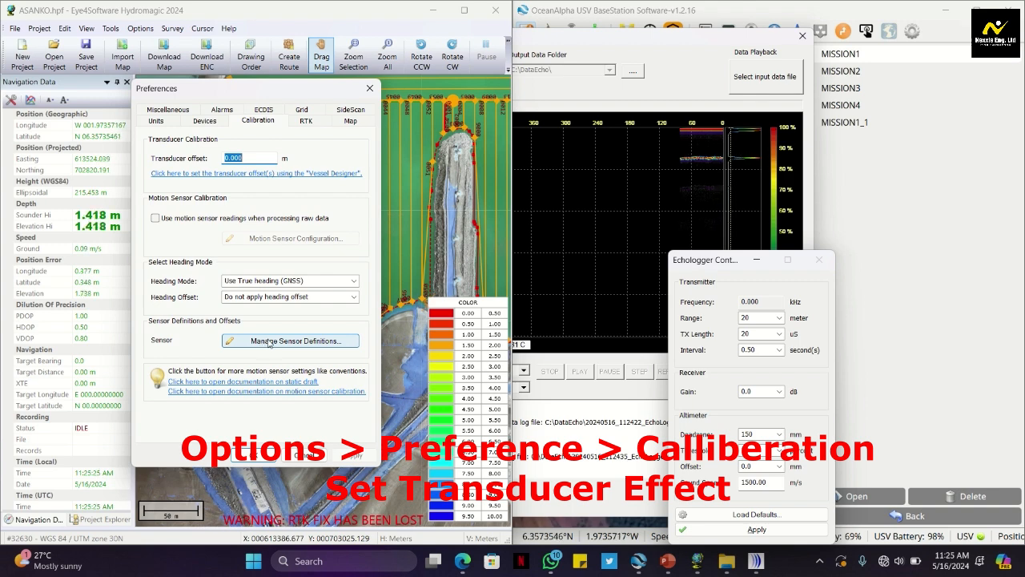
pyautogui.click(270, 343)
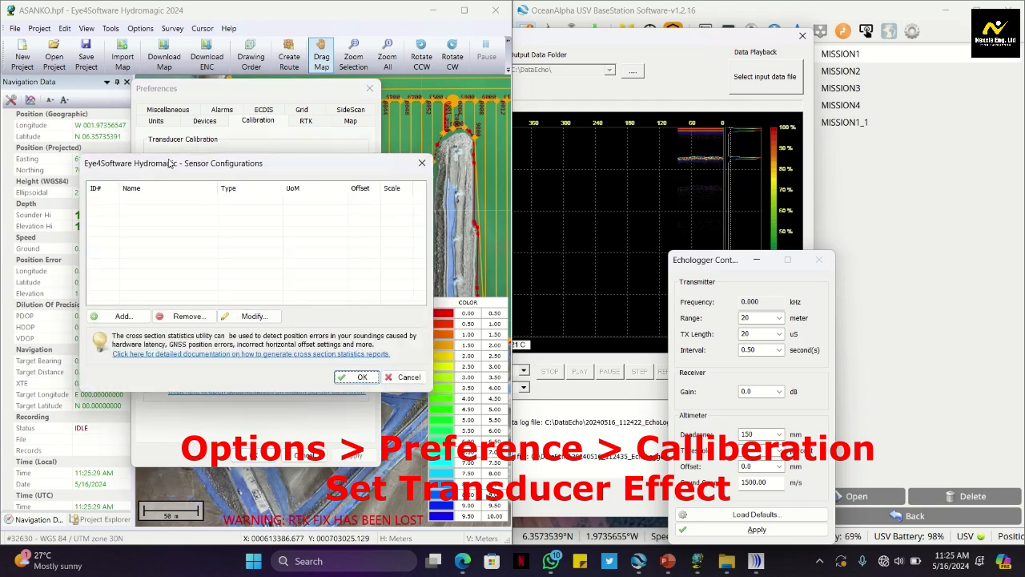
pyautogui.click(421, 163)
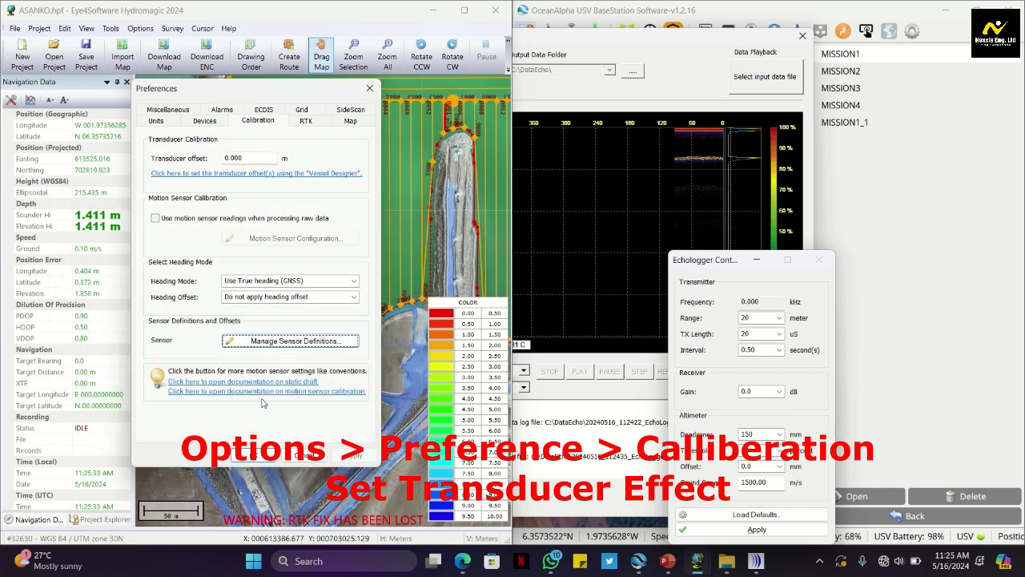
pyautogui.click(306, 455)
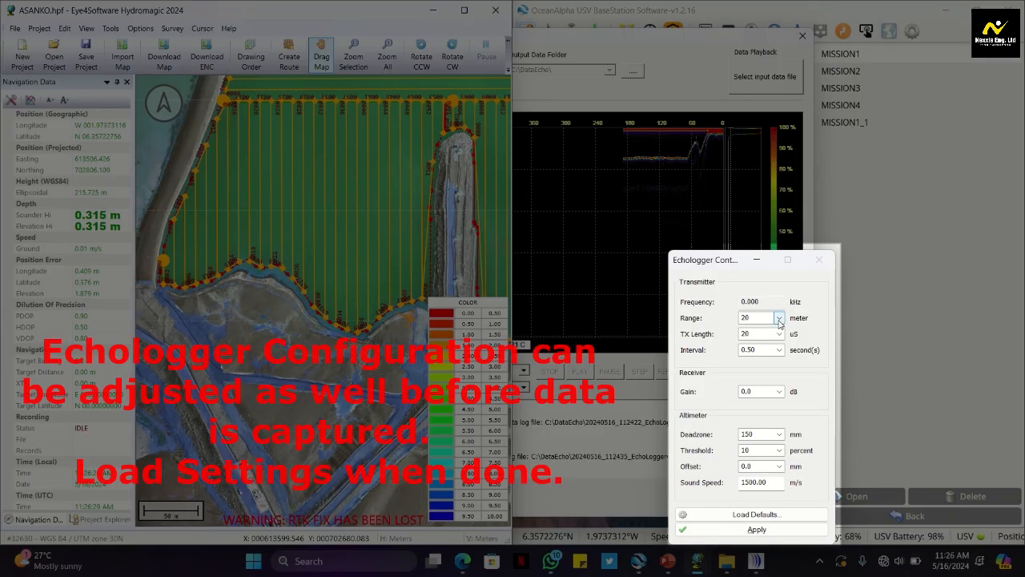
# - Set the transmitter range to 10 meters in the Echologger control settings
pyautogui.click(779, 318)
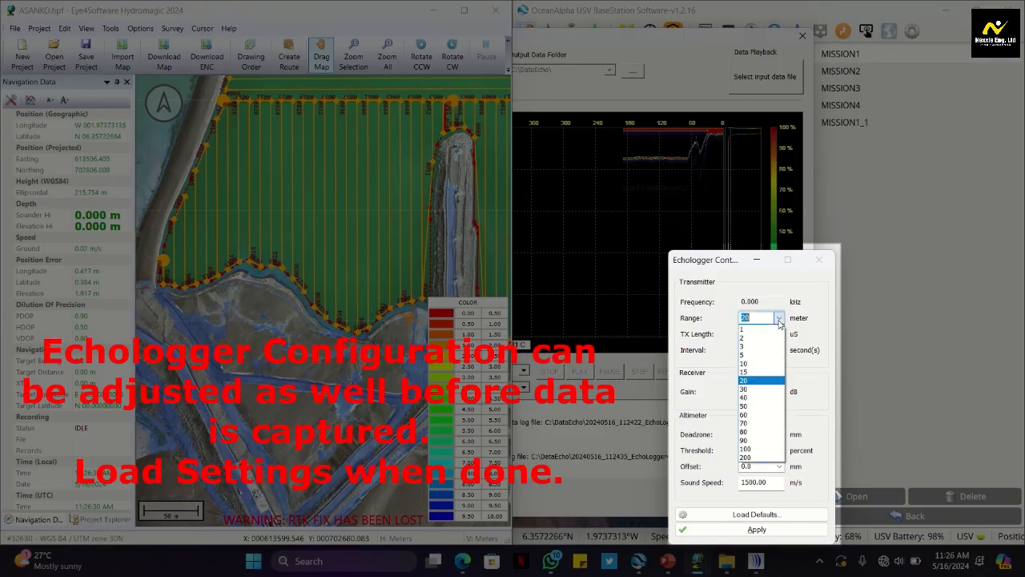
pyautogui.click(762, 364)
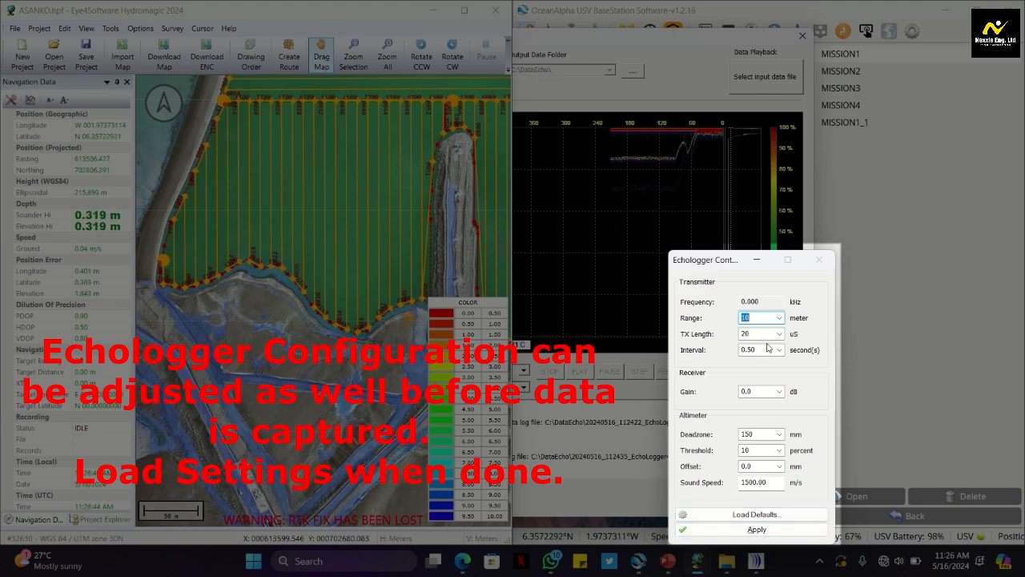
pyautogui.doubleClick(753, 301)
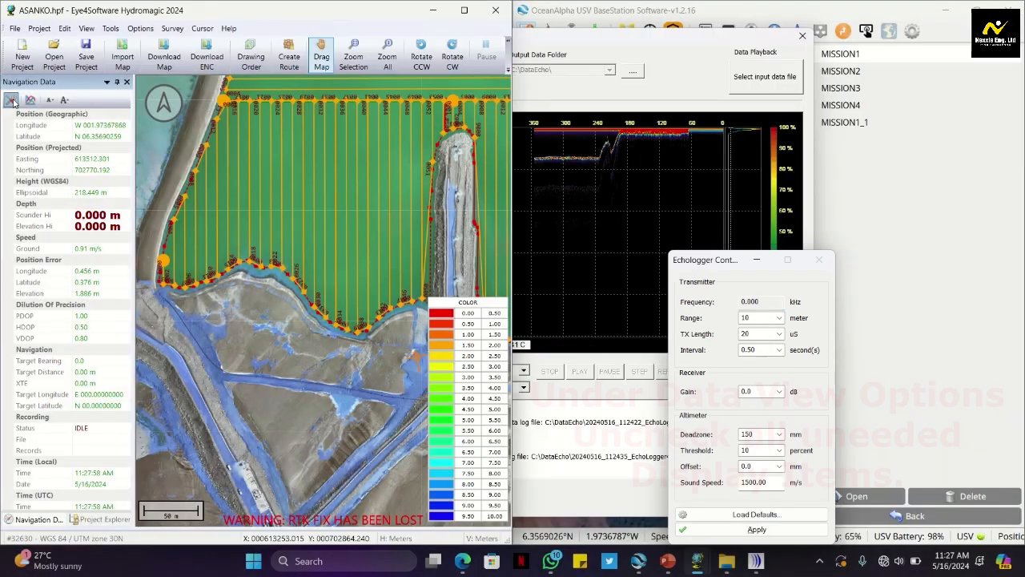
# - Add Tide to the display items in Hydromagic's navigation data view and accept the options
pyautogui.click(12, 100)
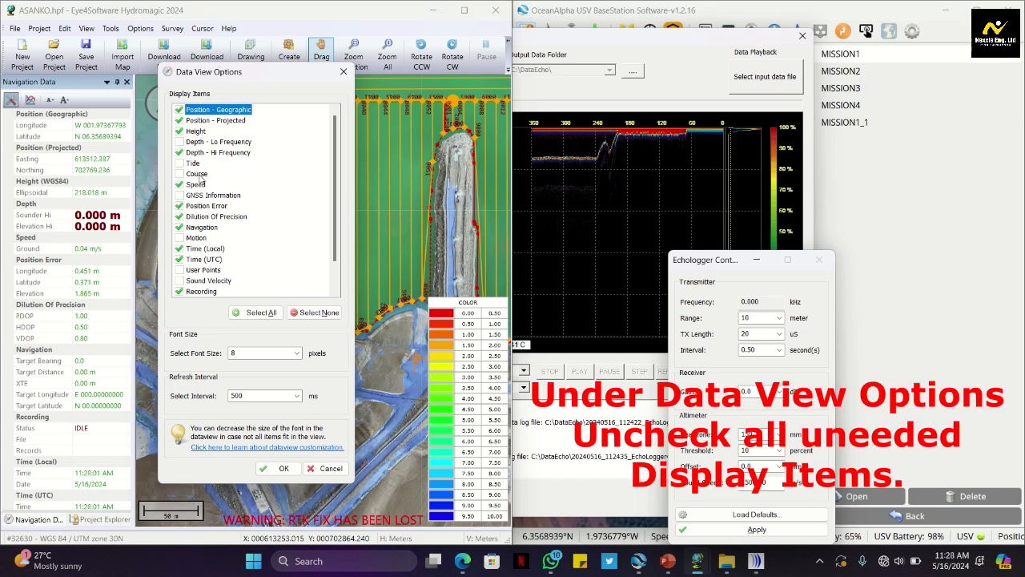
pyautogui.click(179, 163)
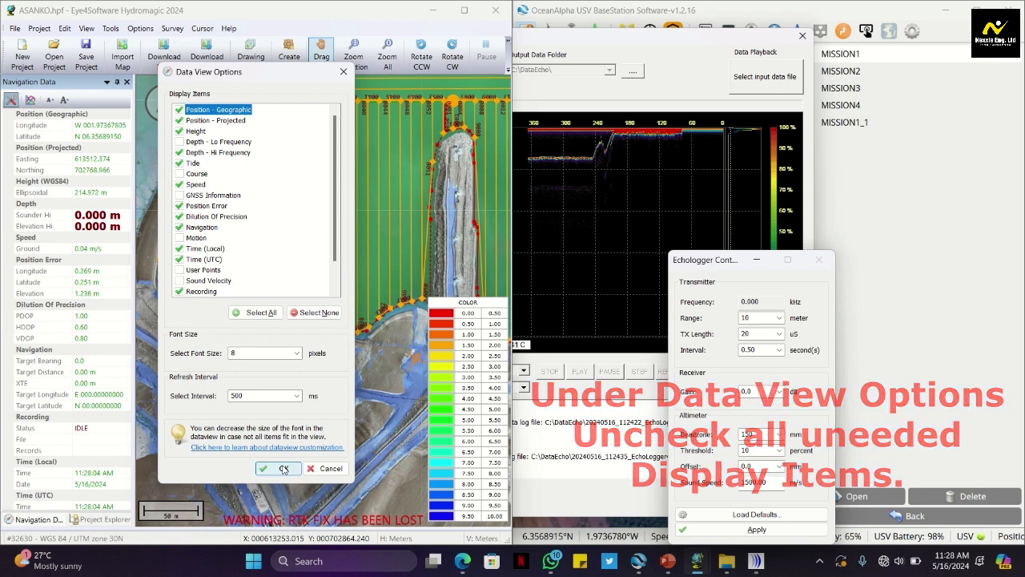
pyautogui.click(282, 466)
# - Set the area units to Acres in Hydromagic's preferences and keep the volume units at Cubic Meters
pyautogui.click(138, 30)
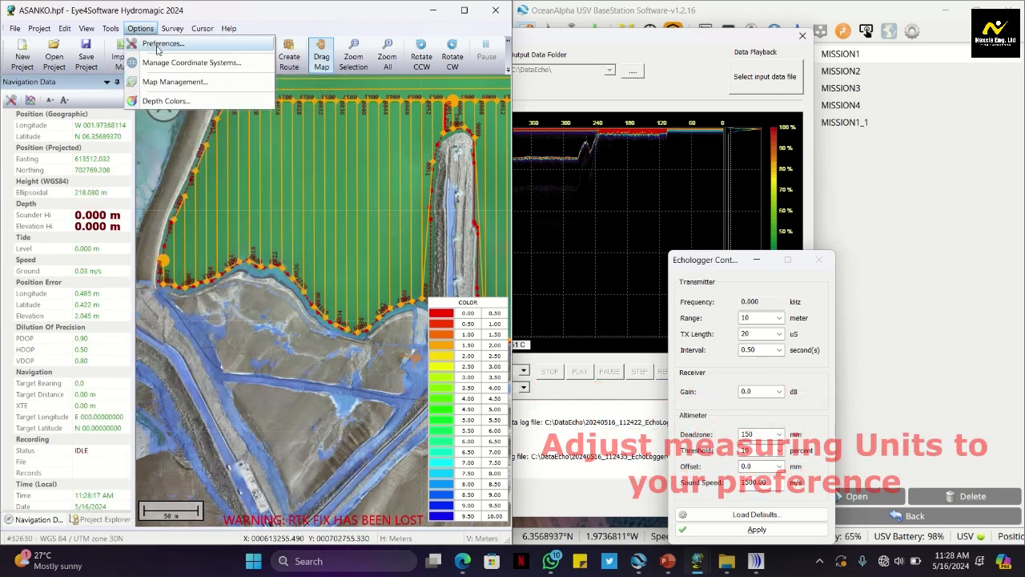
pyautogui.click(160, 43)
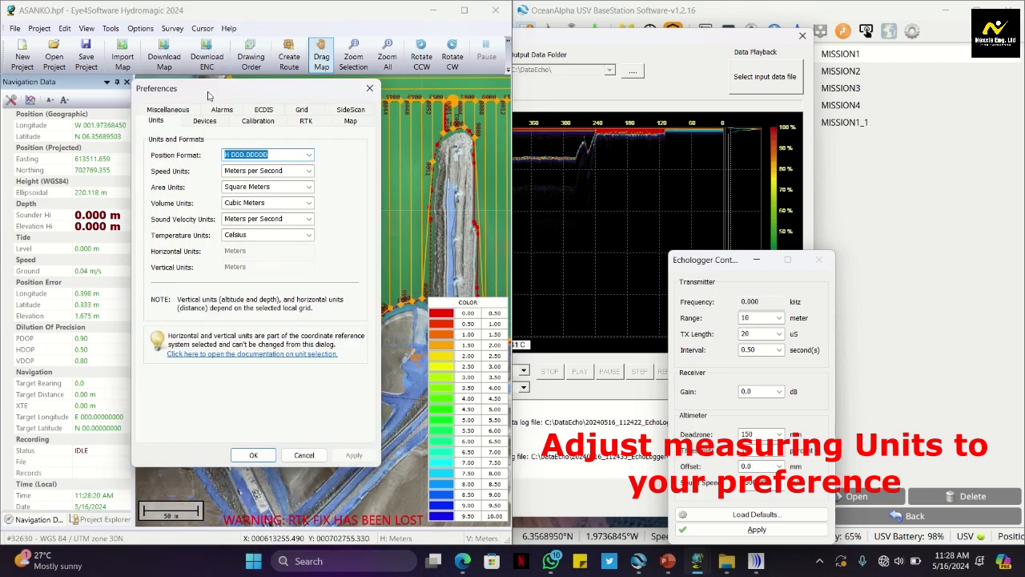
pyautogui.click(310, 187)
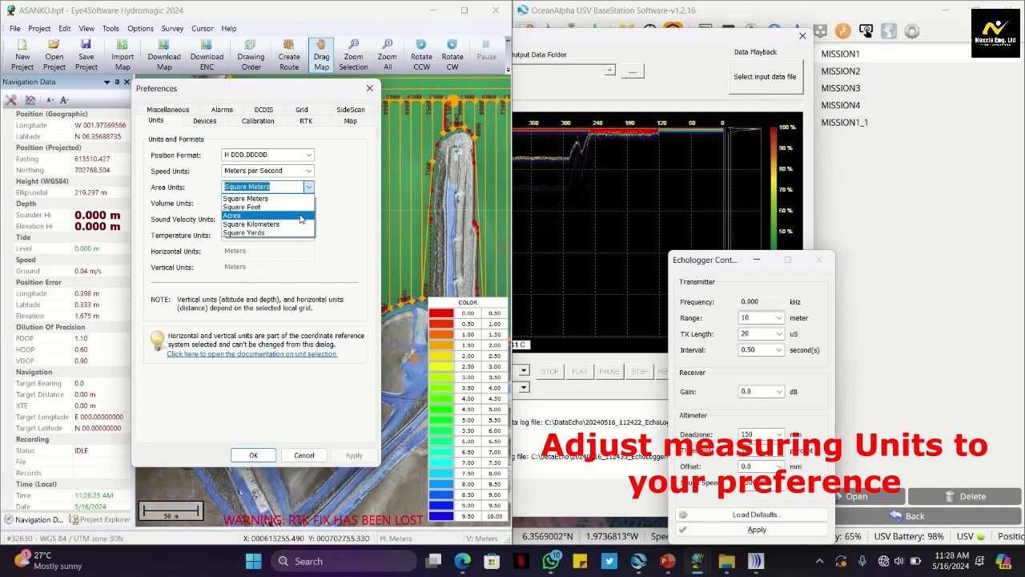
pyautogui.click(300, 215)
pyautogui.click(309, 204)
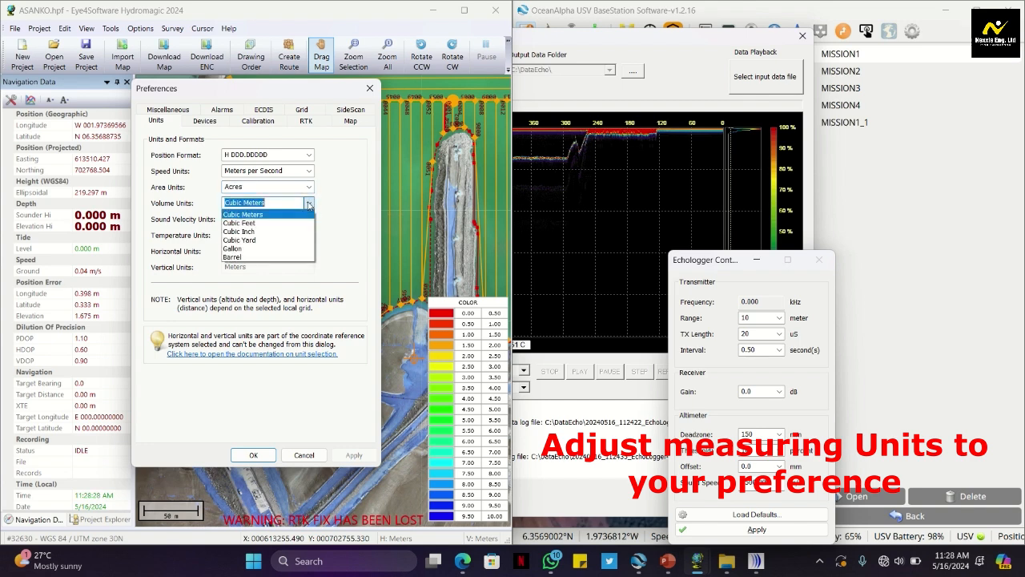
pyautogui.click(309, 205)
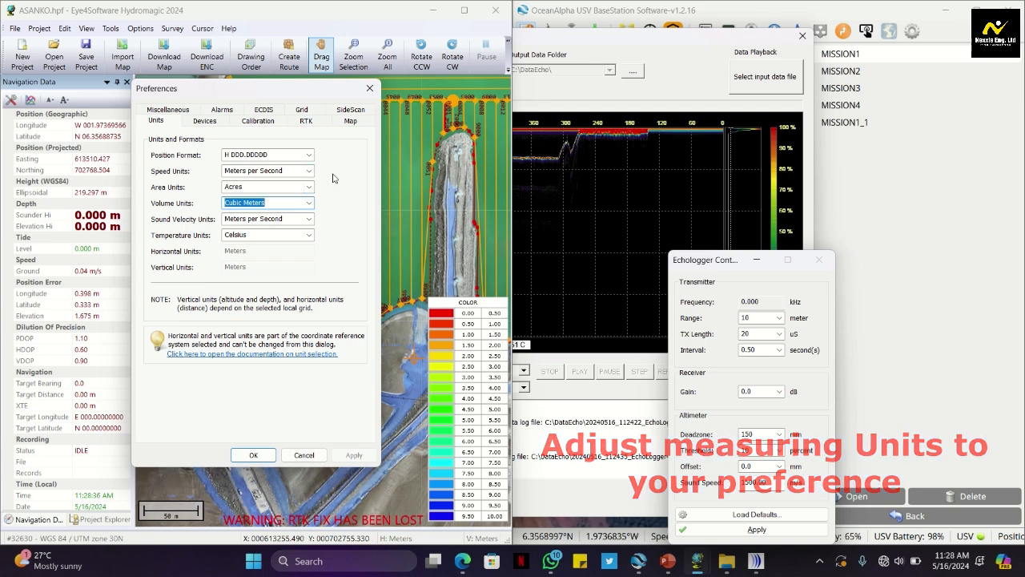
# - Start adding a new geoid model from the RTK preferences and browse for its Hydromagic geoid file (*.geo)
pyautogui.click(304, 120)
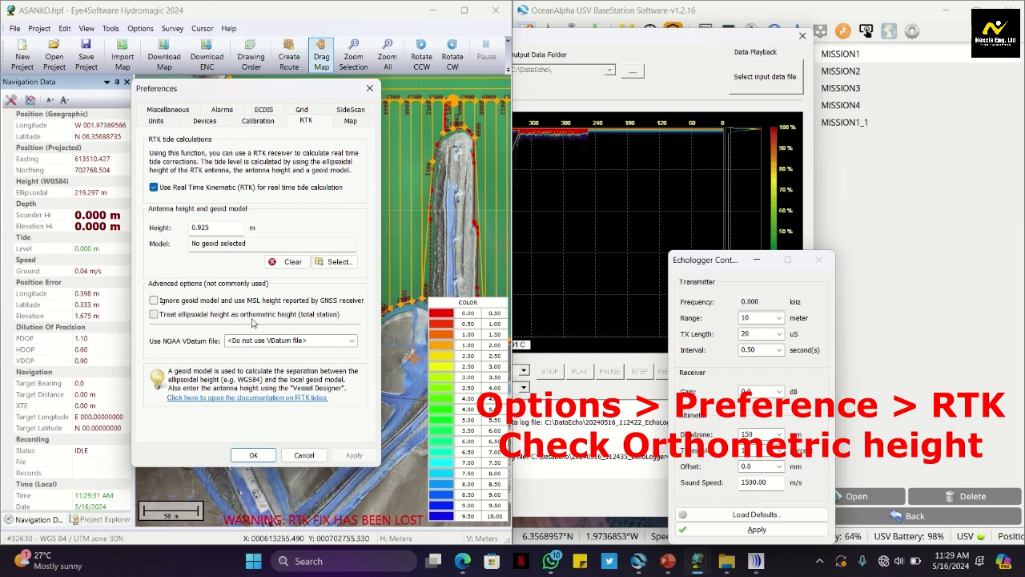
pyautogui.click(355, 340)
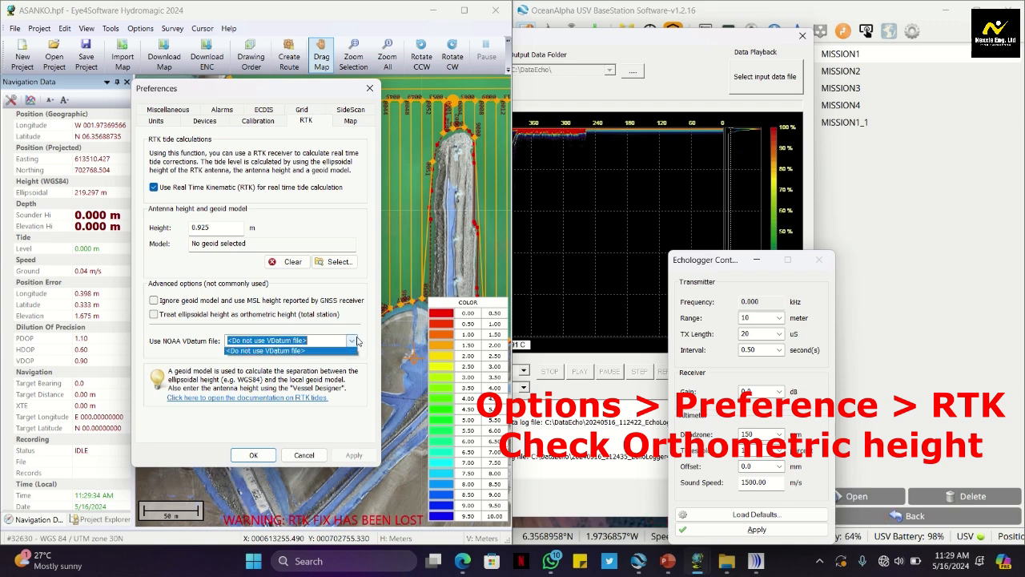
pyautogui.click(334, 263)
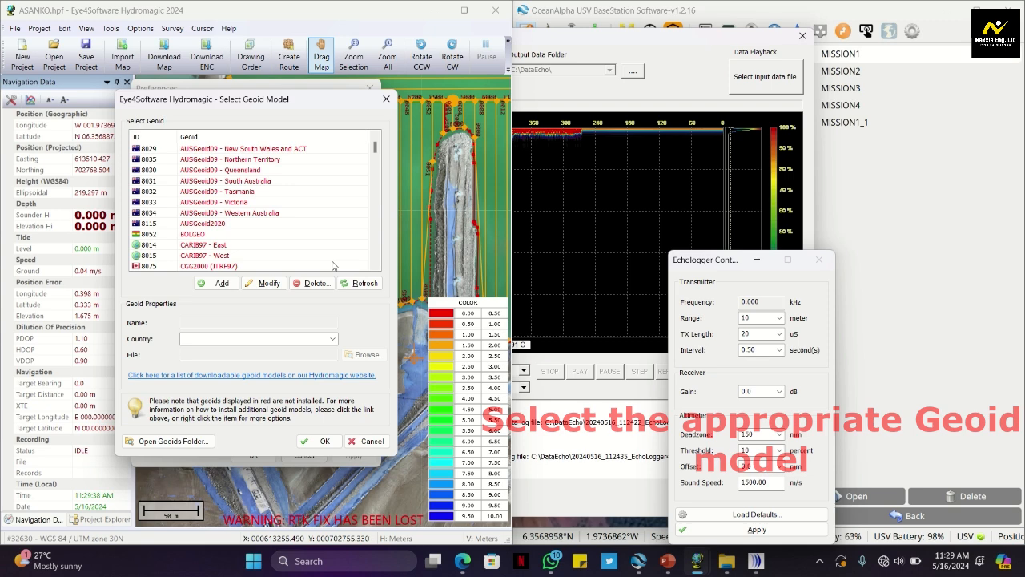
pyautogui.click(221, 285)
pyautogui.click(364, 355)
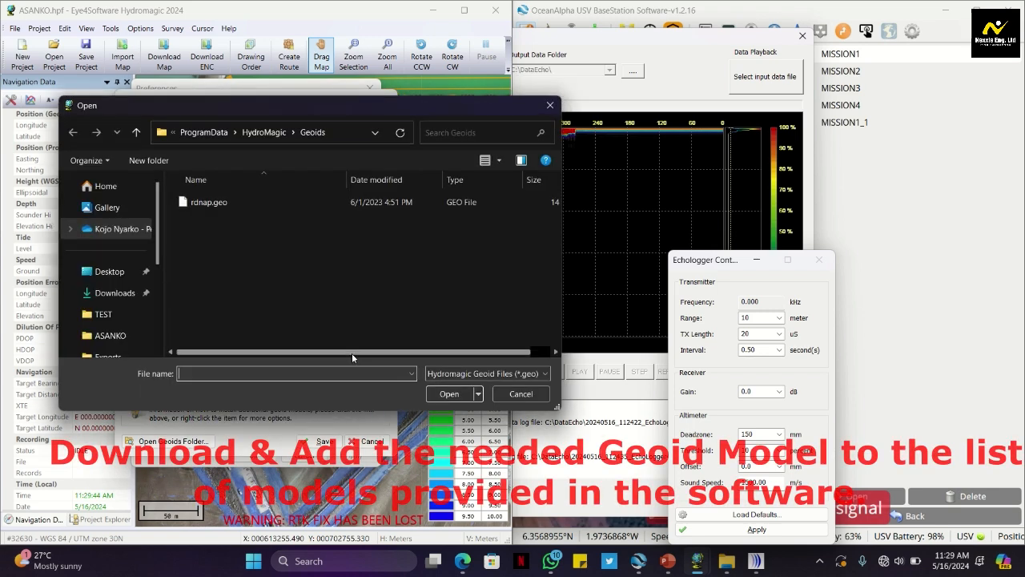
pyautogui.click(471, 374)
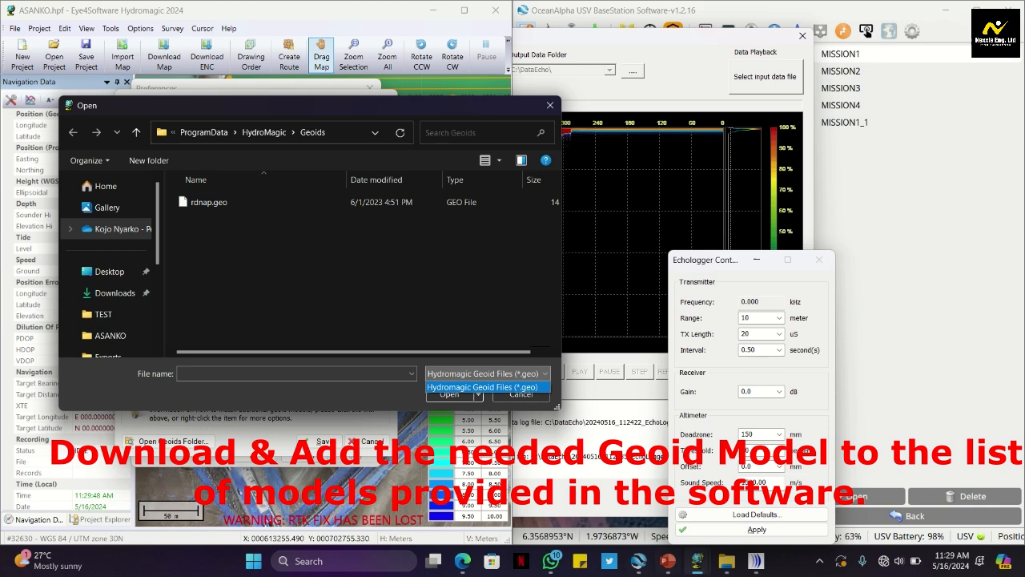
# - Switch to File Explorer and rename EGM2008.grd in the Geoids folder as EGM2008.geo, accepting the extension change
pyautogui.click(725, 565)
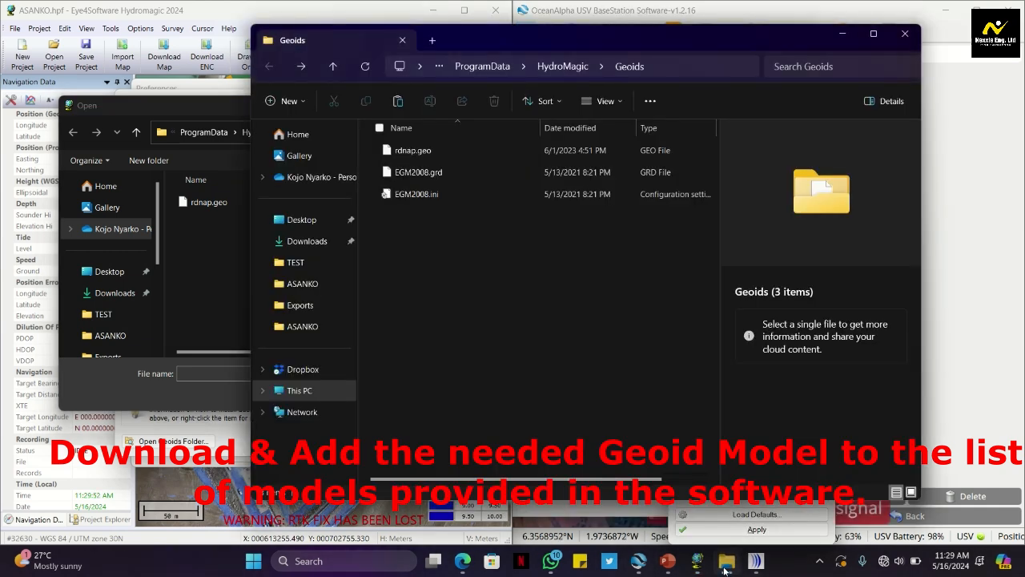
pyautogui.click(432, 178)
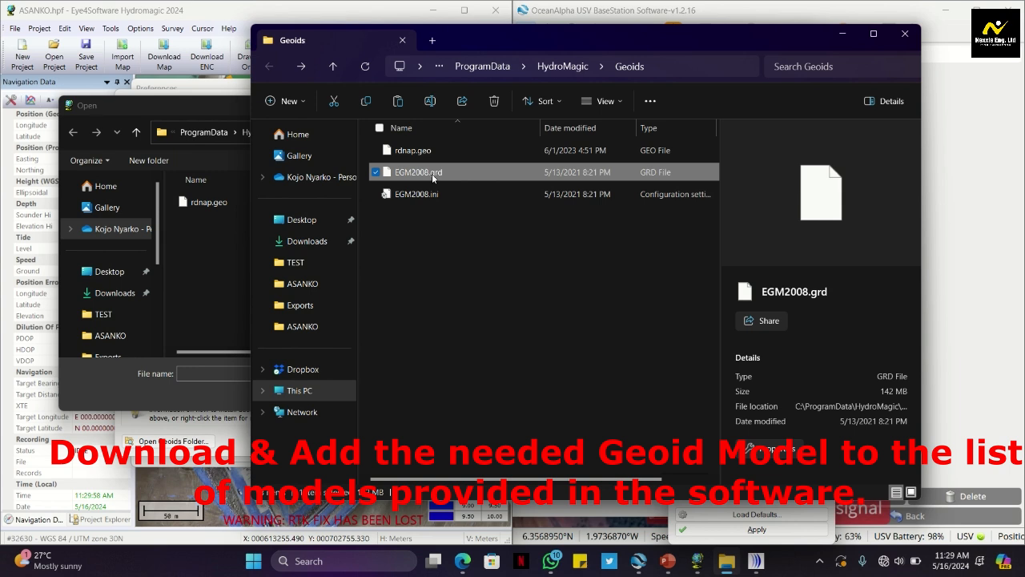
pyautogui.rightClick(432, 174)
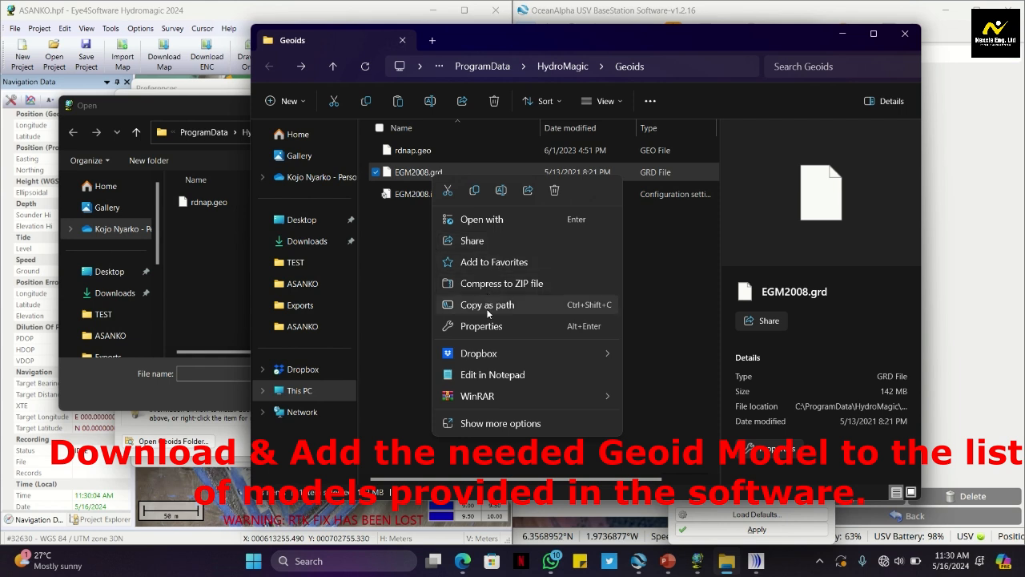
pyautogui.click(432, 173)
pyautogui.click(432, 173)
pyautogui.write('geo')
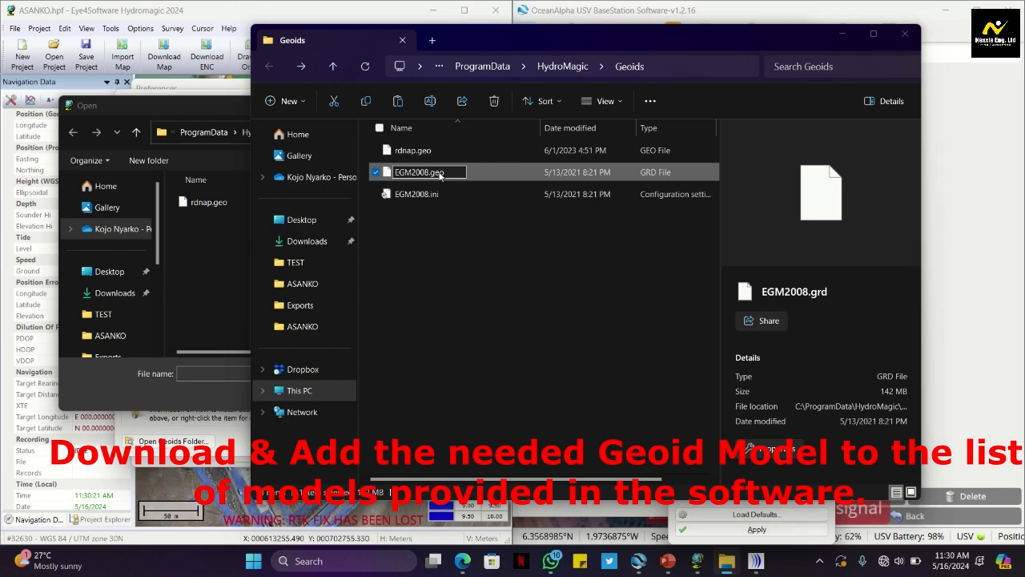
pyautogui.press('Return')
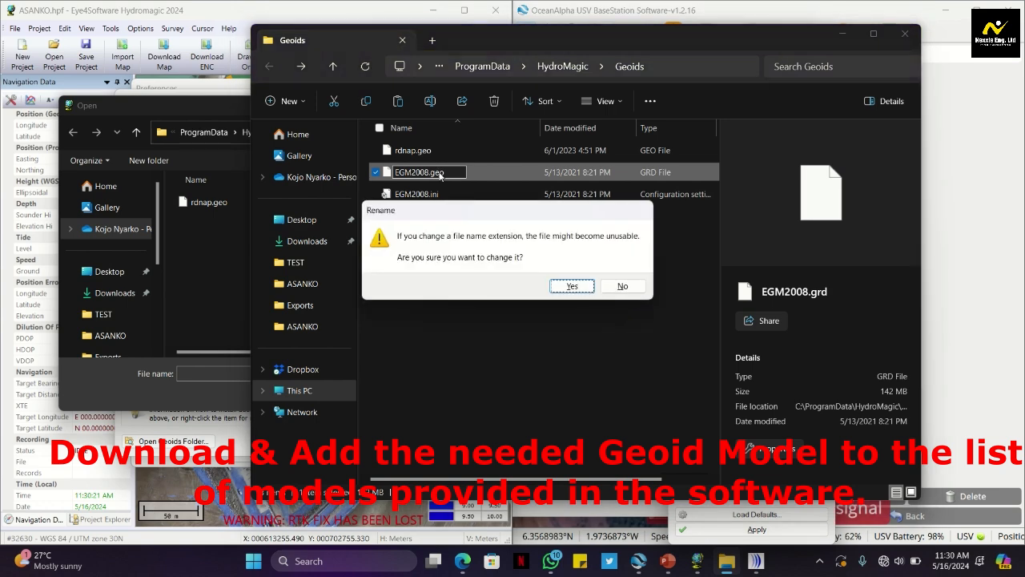
pyautogui.click(579, 286)
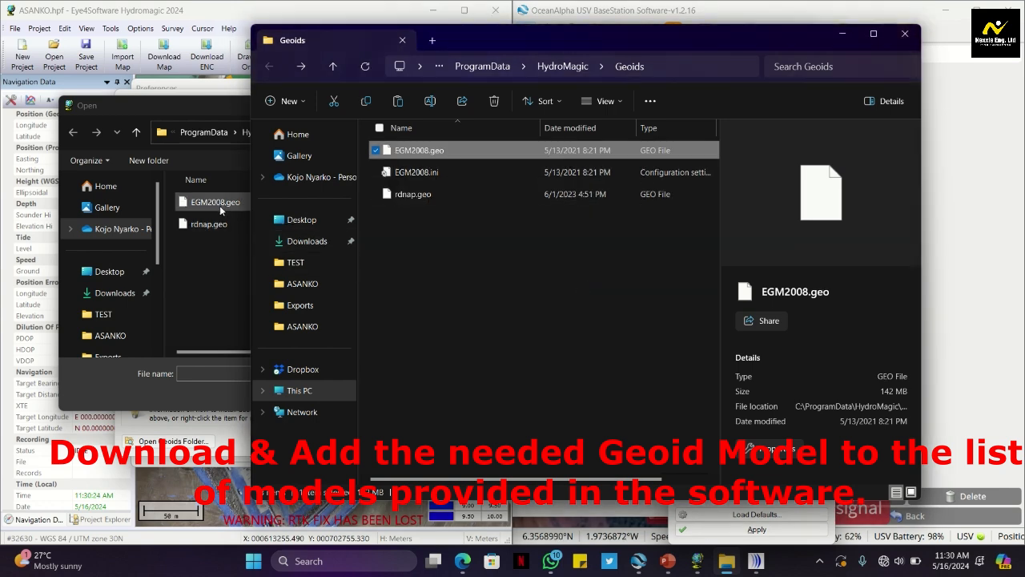
# - Load EGM2008.geo into the new geoid entry, assign it the country World and the name EGM 2008, and save it
pyautogui.click(220, 206)
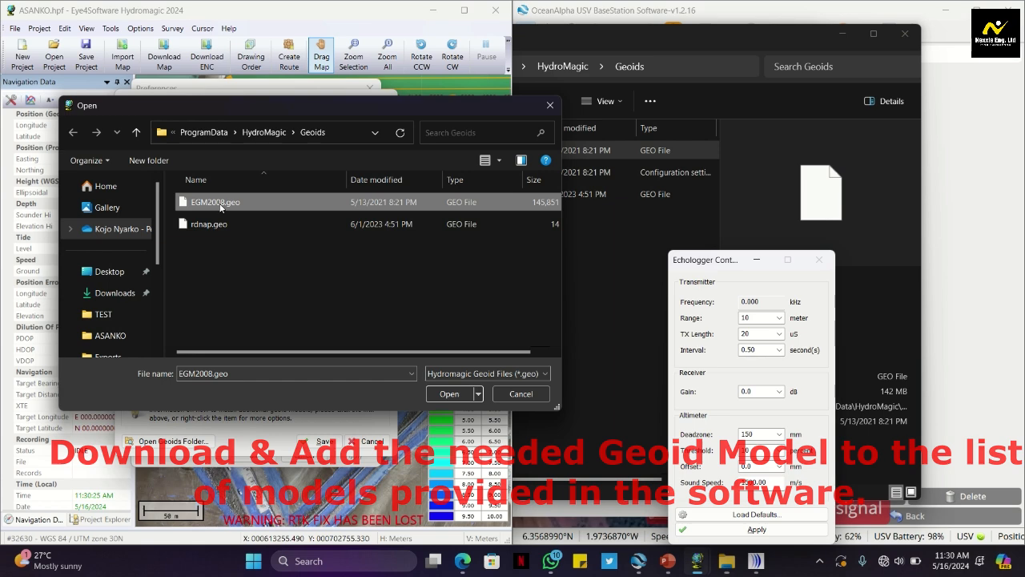
pyautogui.click(450, 393)
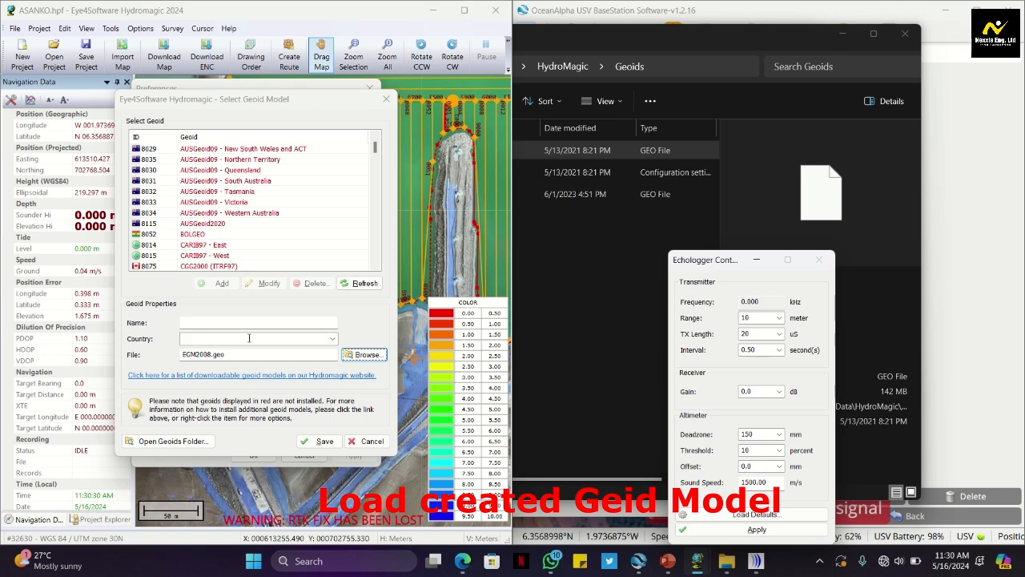
pyautogui.click(330, 339)
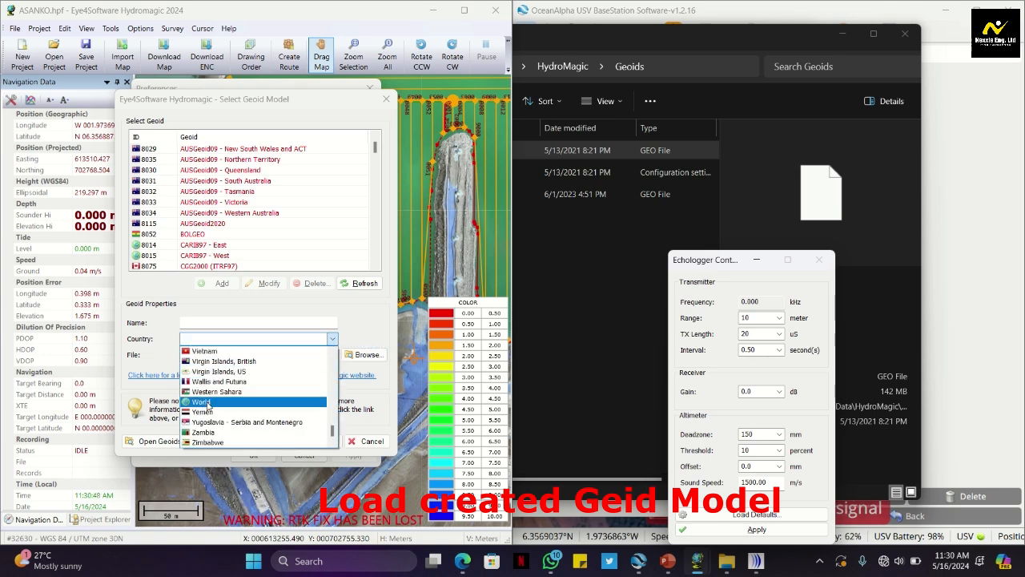
pyautogui.click(202, 402)
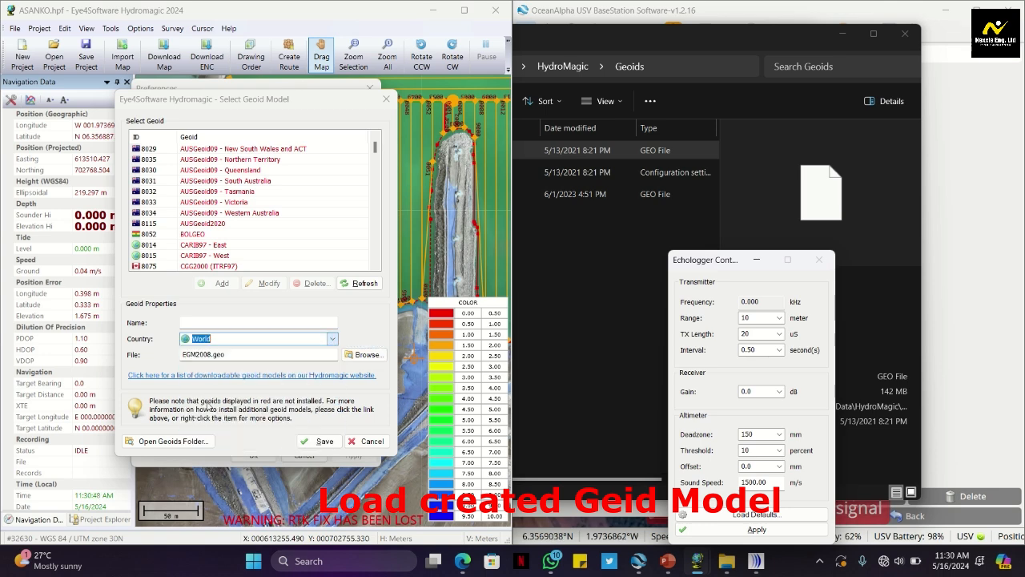
pyautogui.click(720, 568)
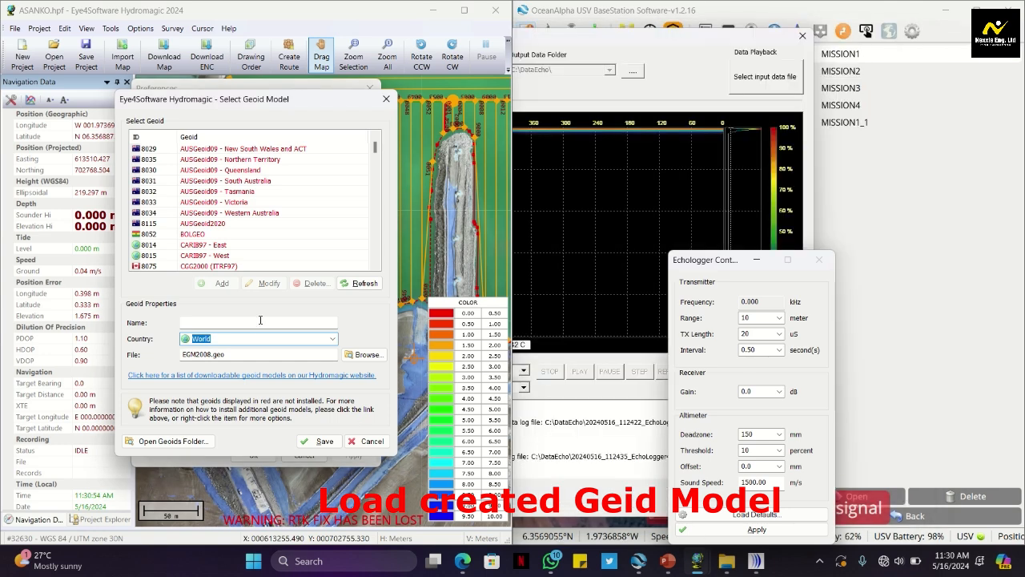
pyautogui.click(261, 320)
pyautogui.write('EGM 2008')
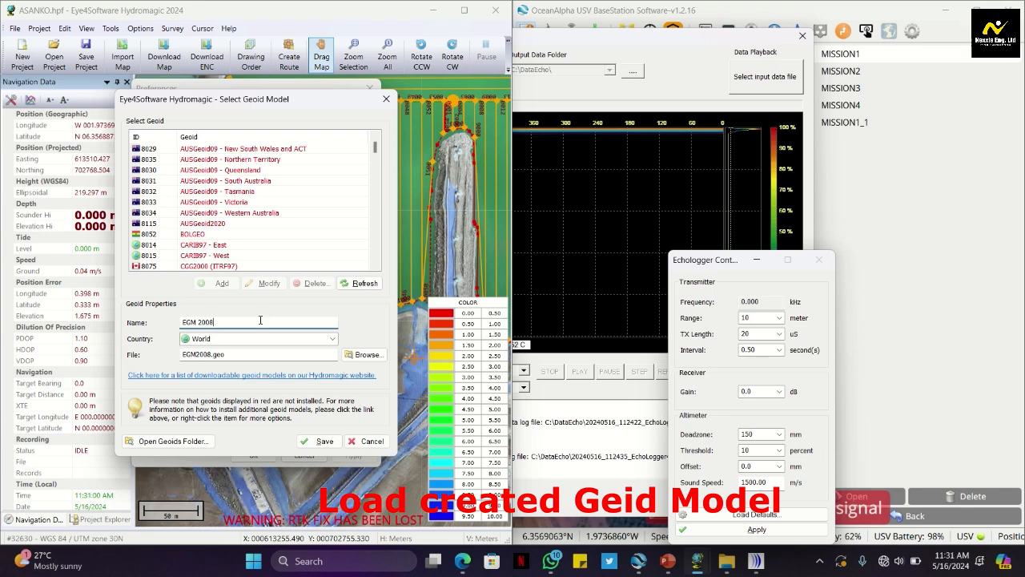
pyautogui.click(328, 443)
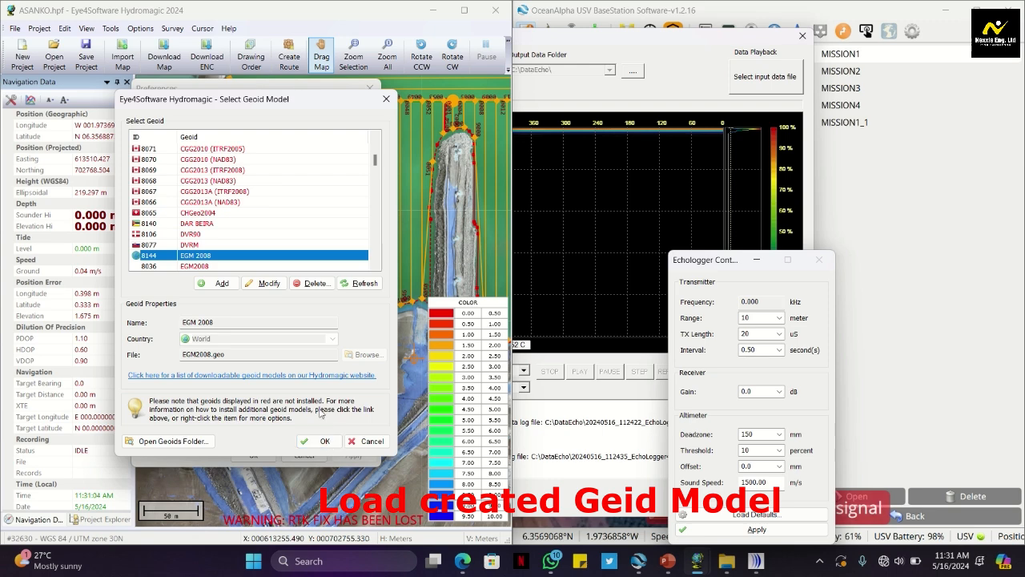
# - Choose the EGM 2008 geoid as the RTK geoid model and save the preferences
pyautogui.click(174, 267)
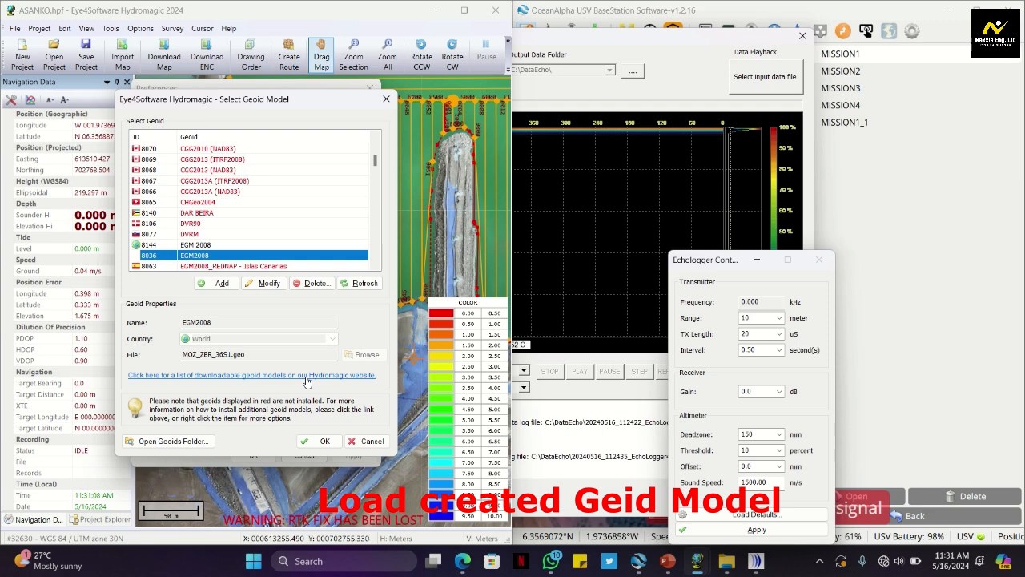
pyautogui.click(317, 440)
pyautogui.click(253, 455)
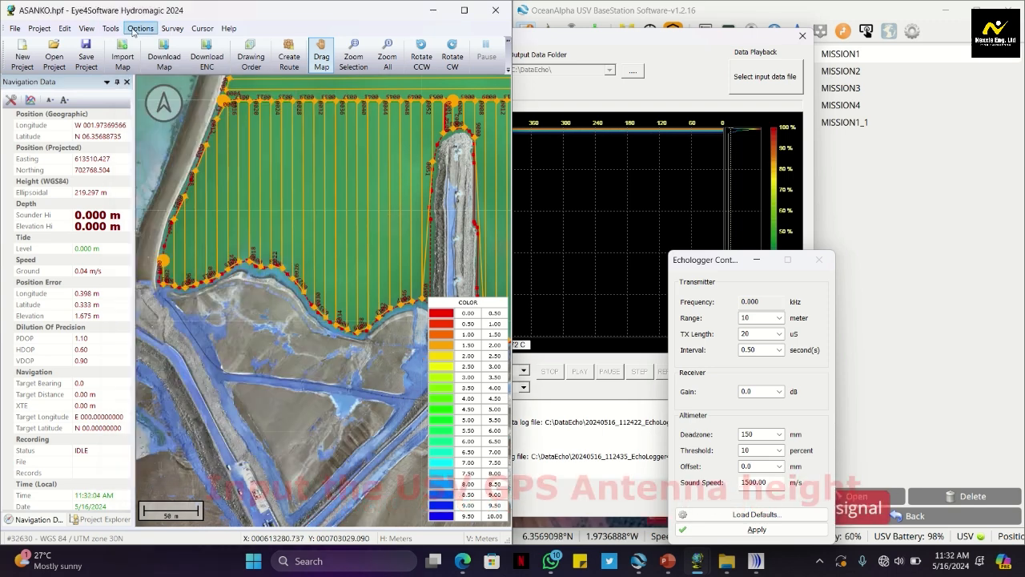
# - Reopen the RTK preferences and enter the USV's GPS antenna height
pyautogui.click(141, 28)
pyautogui.click(168, 45)
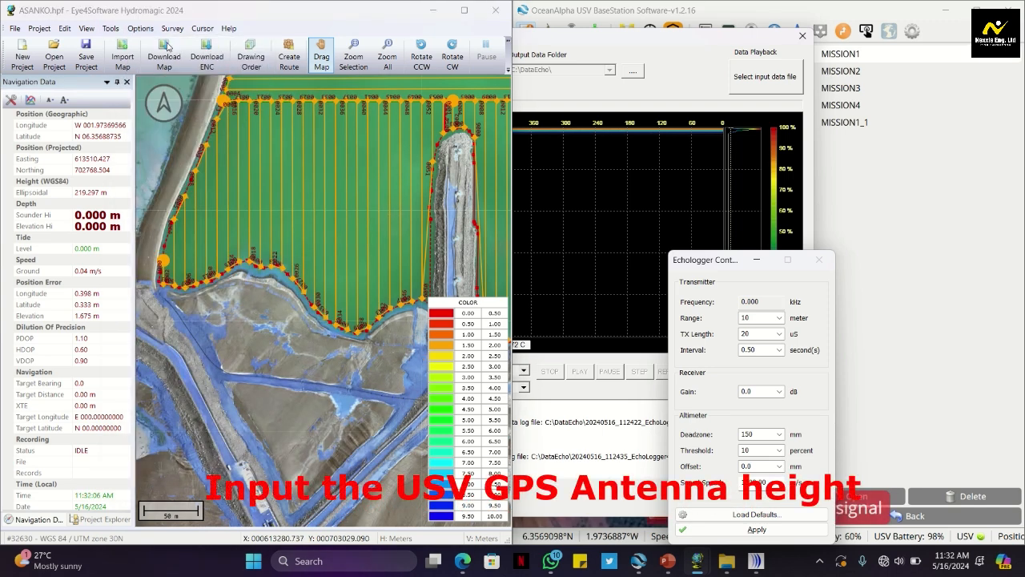
pyautogui.click(303, 122)
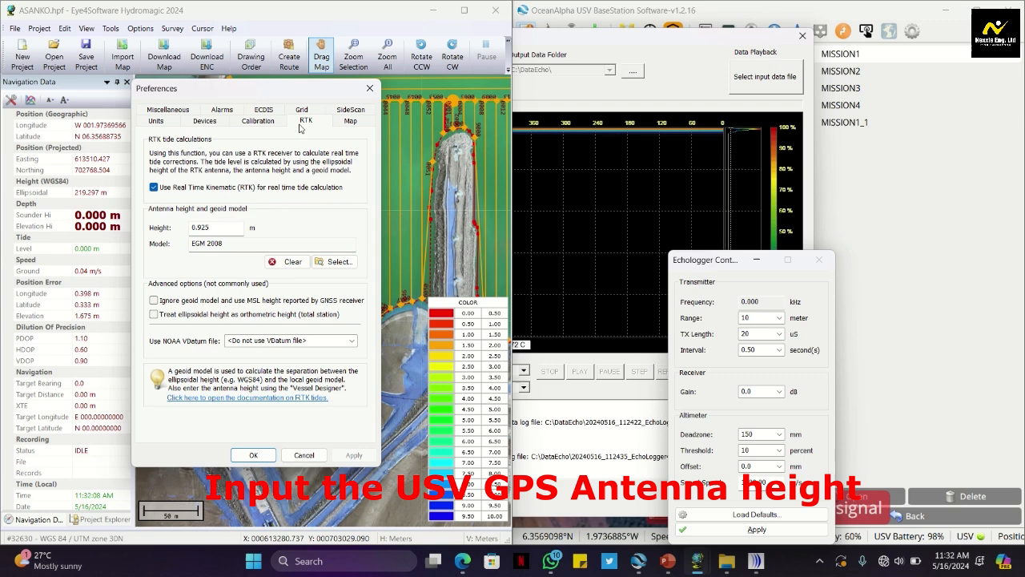
pyautogui.click(214, 228)
pyautogui.write('0.0.')
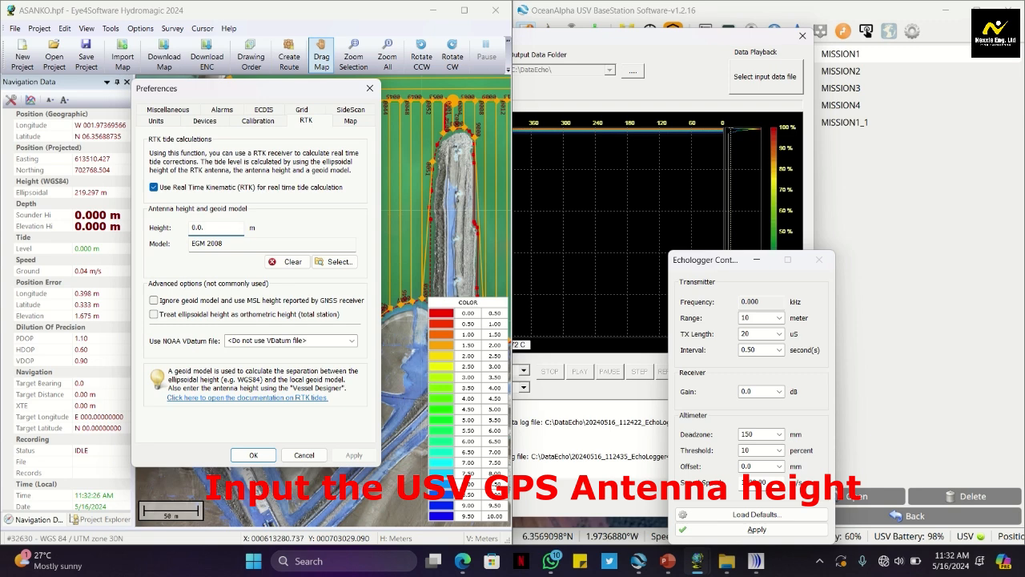
pyautogui.write('4')
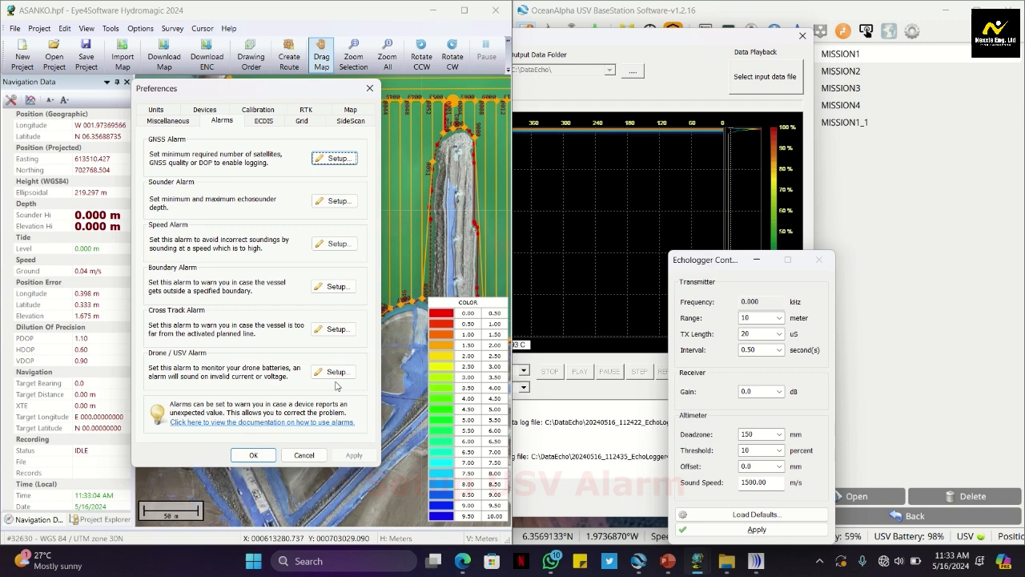
# - Open the Drone / USV alarm setup and enable the alarm on USV battery and system conditions
pyautogui.click(334, 372)
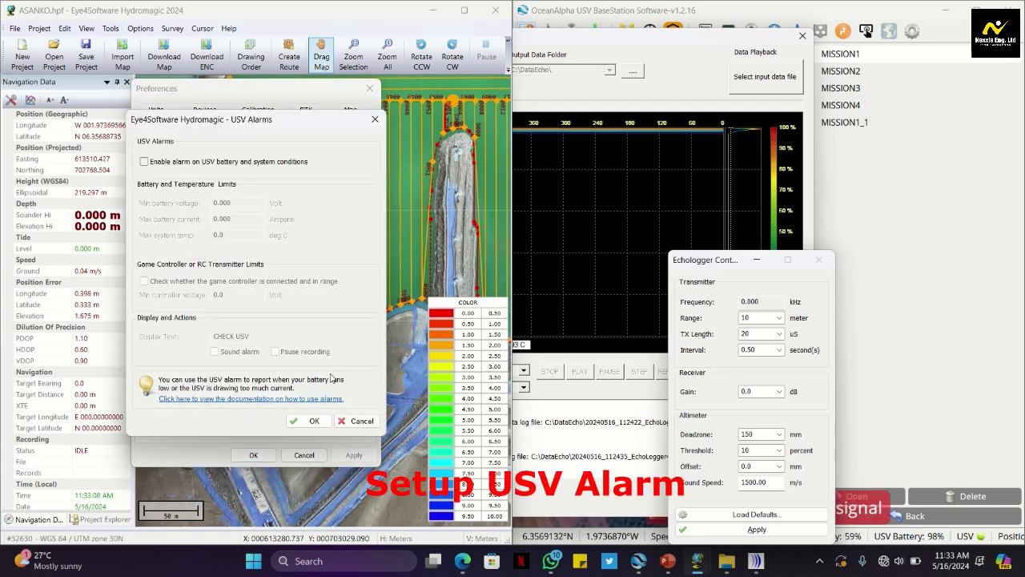
pyautogui.click(143, 162)
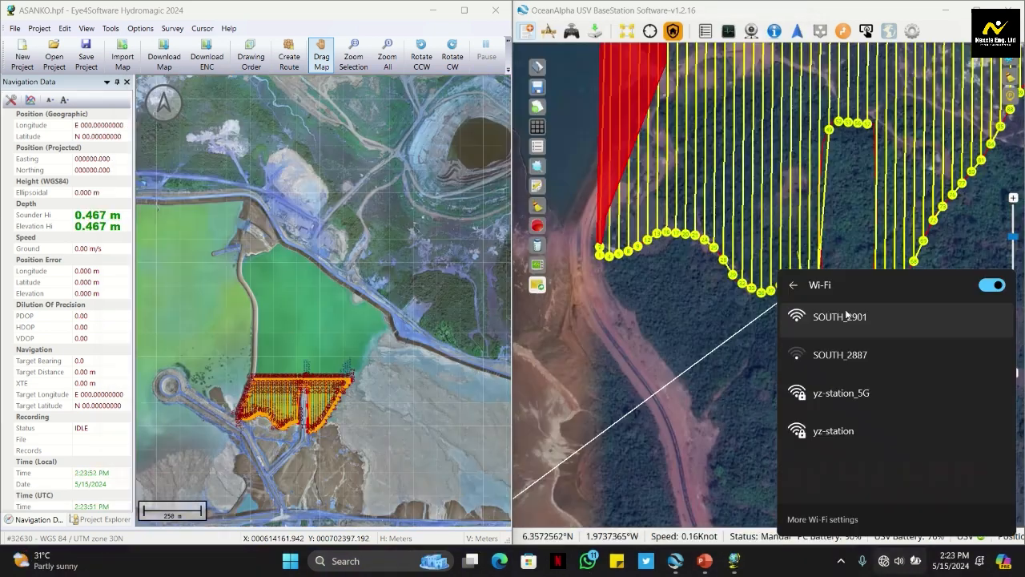
# - Connect the computer to the SOUTH_2901 Wi-Fi network, then switch to Microsoft Edge and load 10.1.1.1
pyautogui.click(900, 324)
pyautogui.click(919, 411)
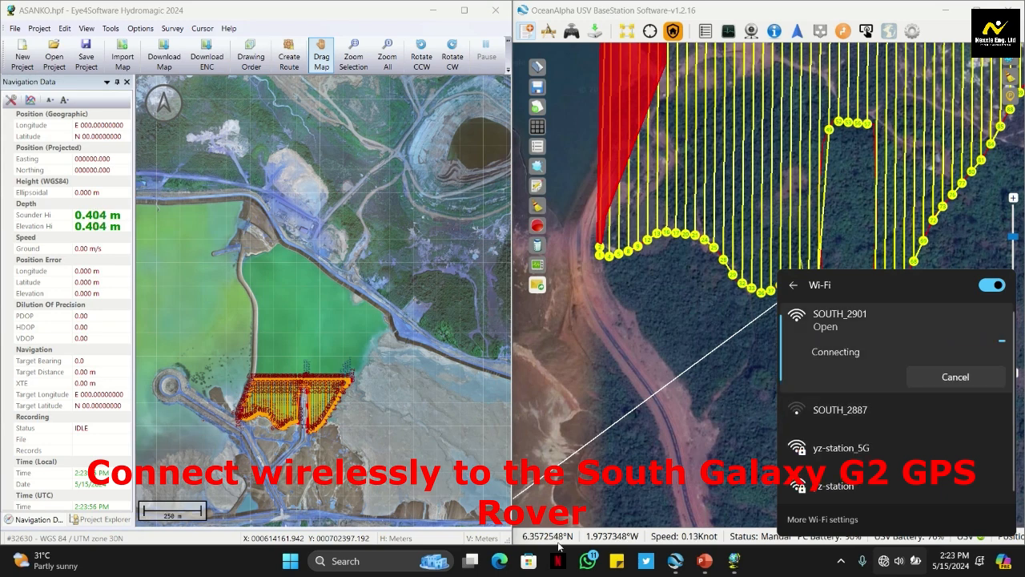
pyautogui.click(504, 566)
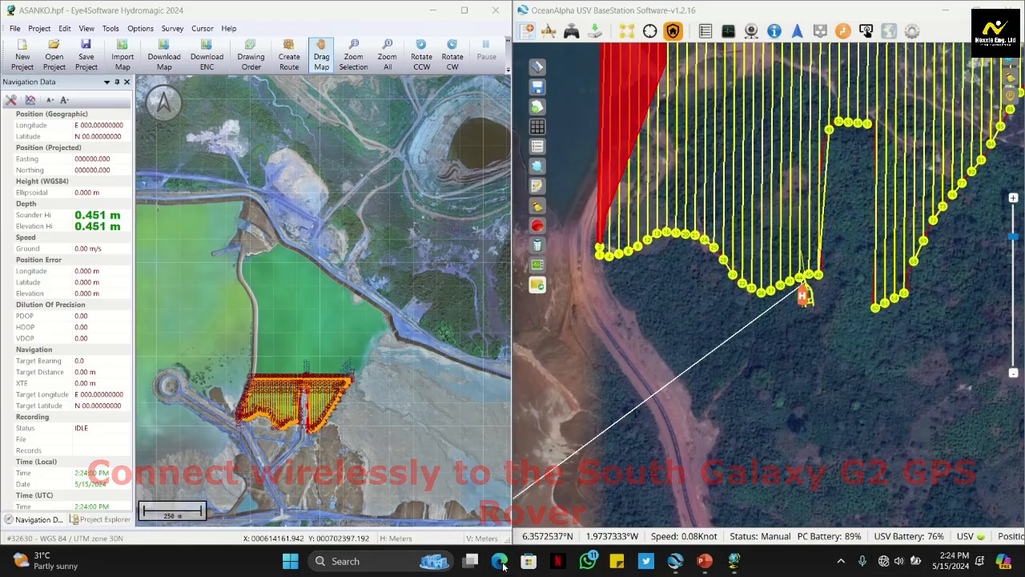
pyautogui.click(503, 566)
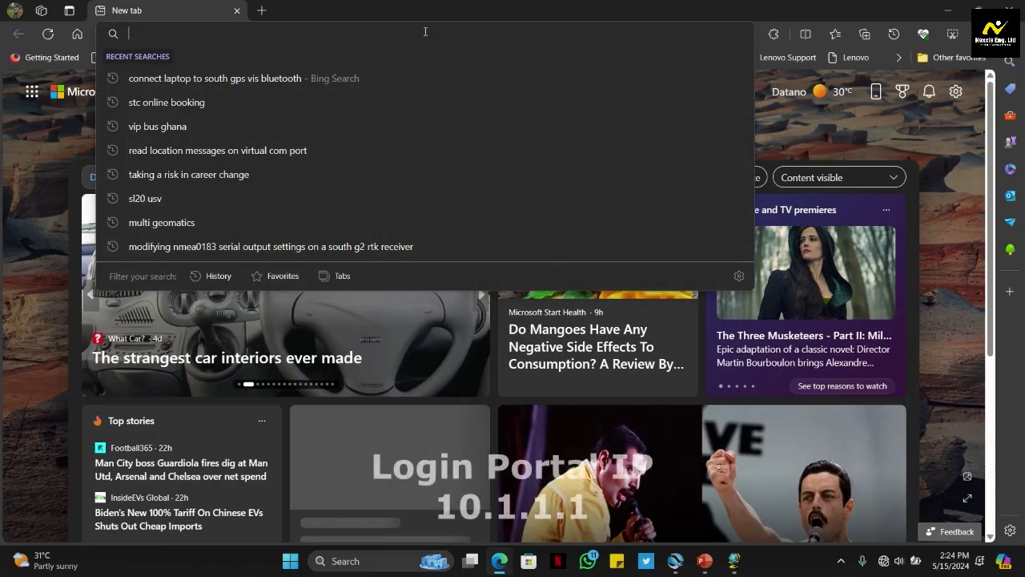
pyautogui.write('10.1.1.1')
pyautogui.press('Return')
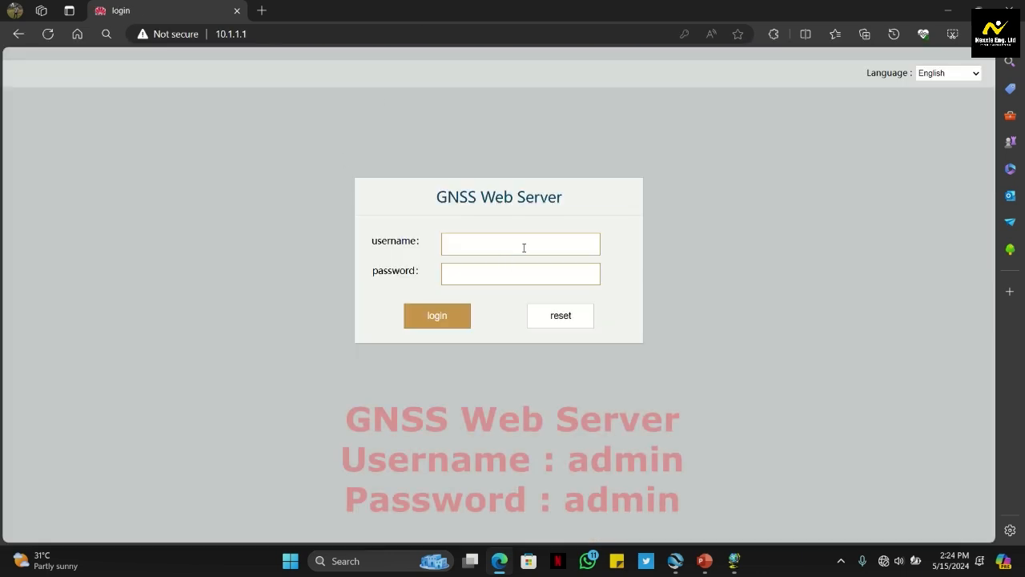
# - Log in to the GNSS Web Server using the saved username and password
pyautogui.click(522, 245)
pyautogui.click(472, 297)
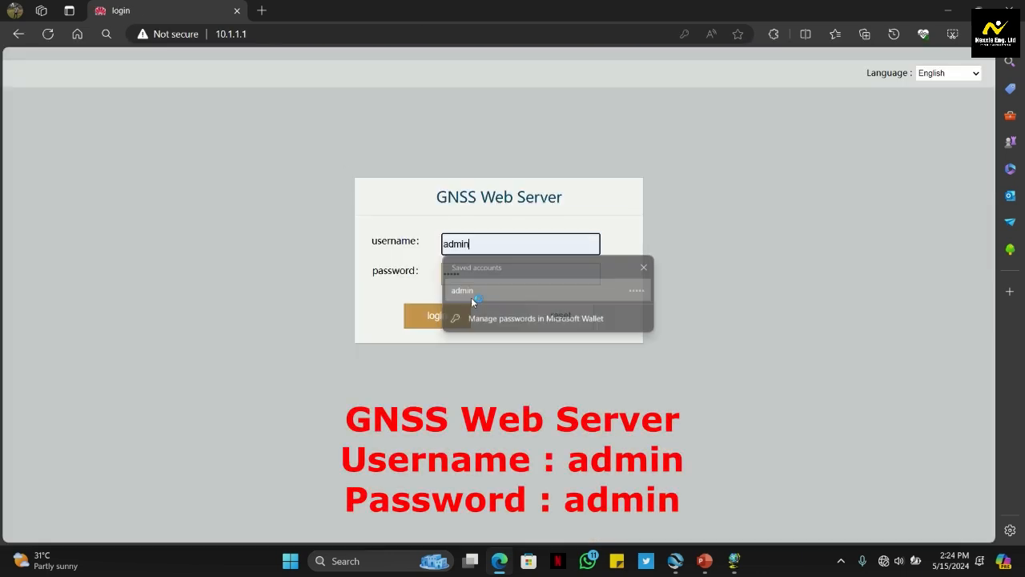
pyautogui.click(417, 321)
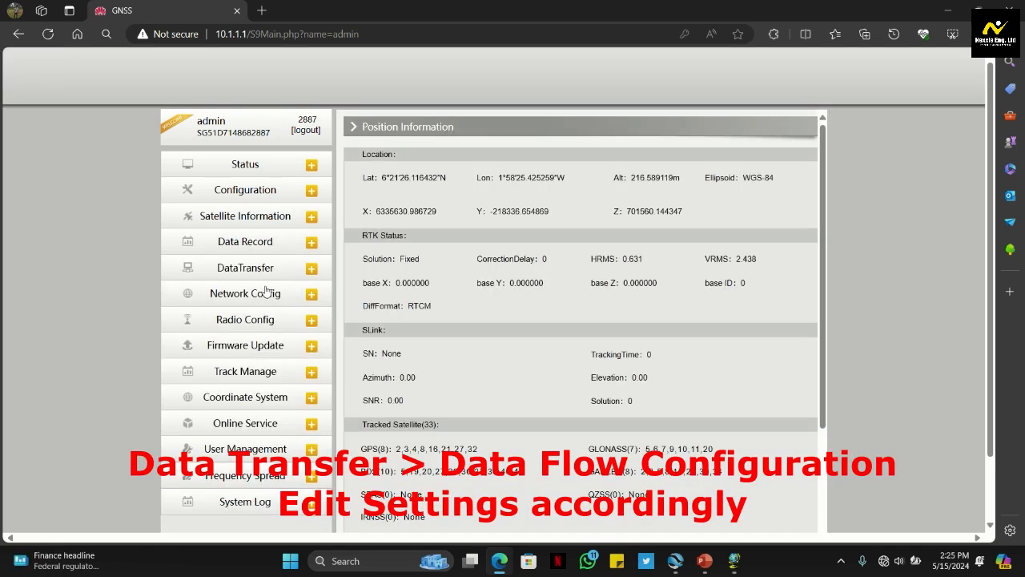
# - Open the receiver's Data Flow Config and set its navigation data outputs GGA to 1 and GSA to 5
pyautogui.click(266, 275)
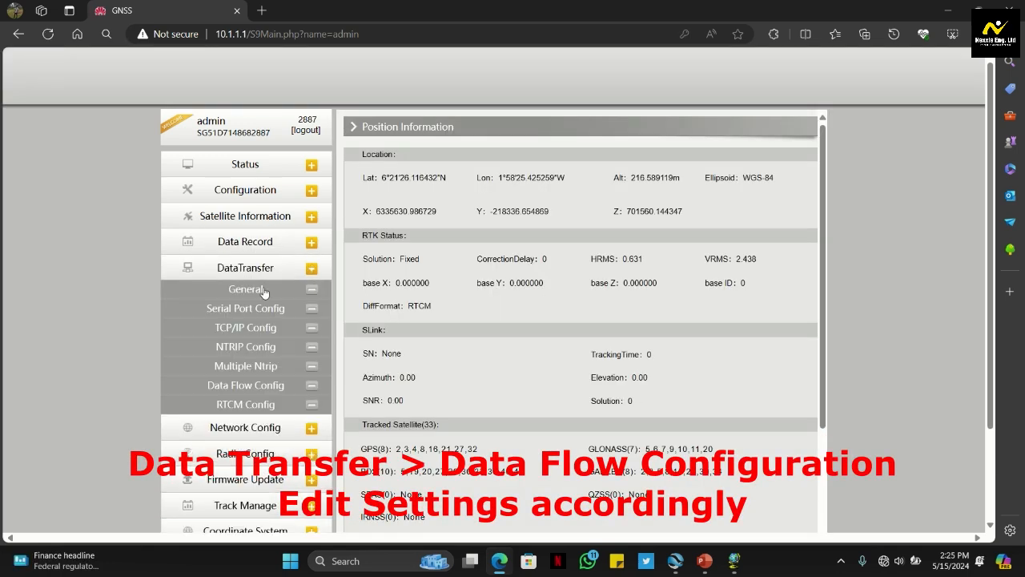
pyautogui.click(258, 385)
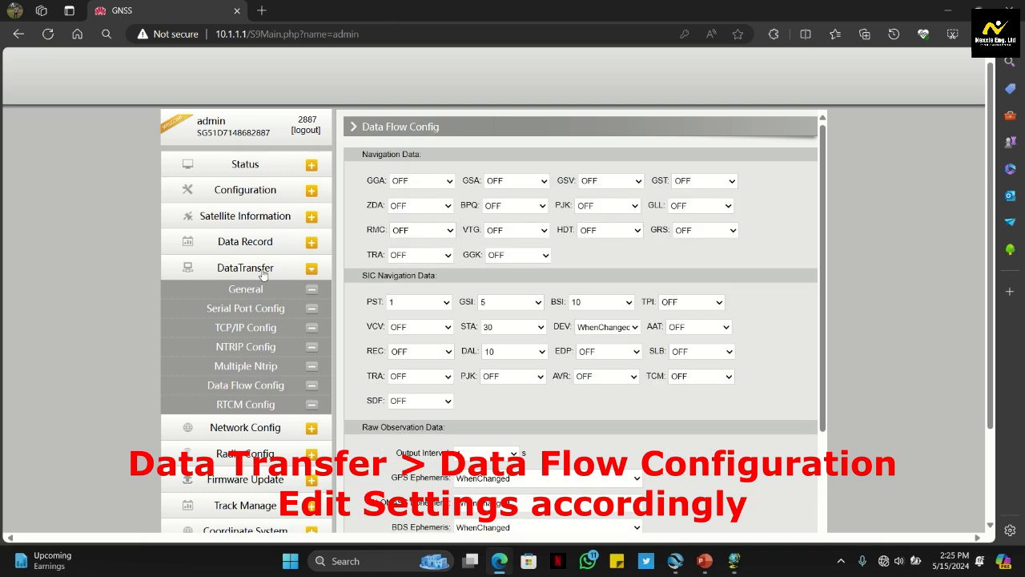
pyautogui.click(450, 181)
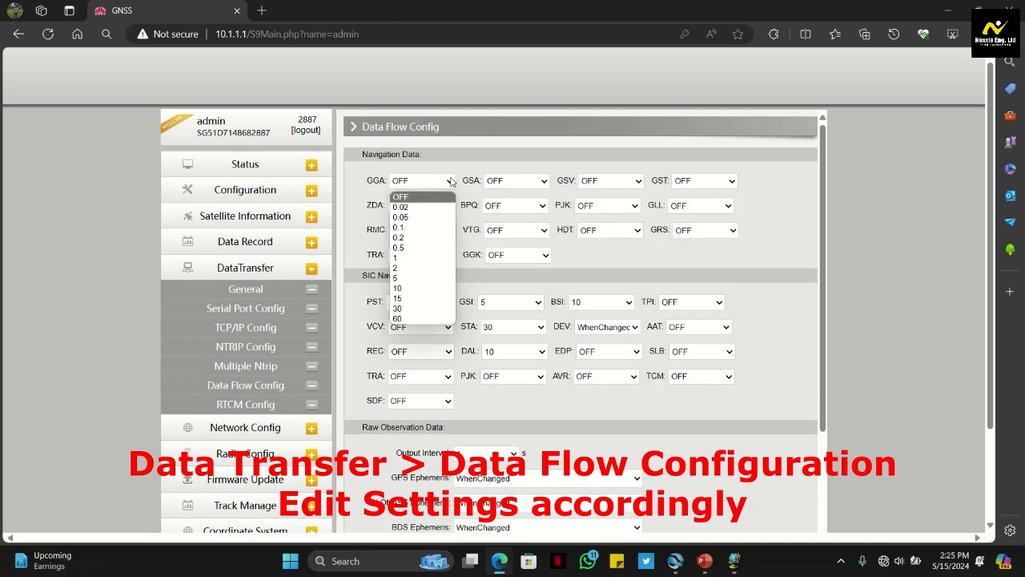
pyautogui.click(416, 258)
pyautogui.click(544, 184)
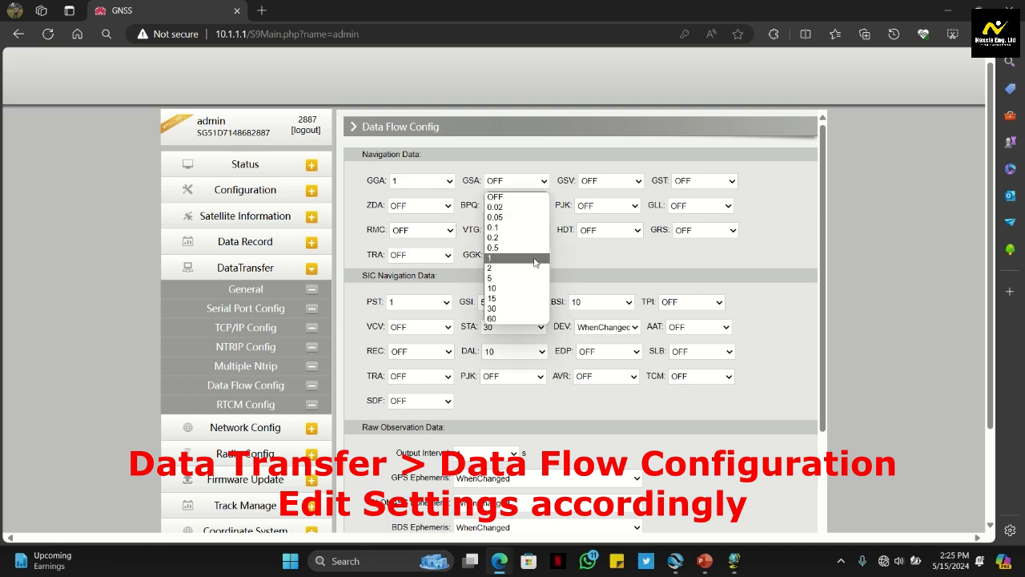
pyautogui.click(535, 258)
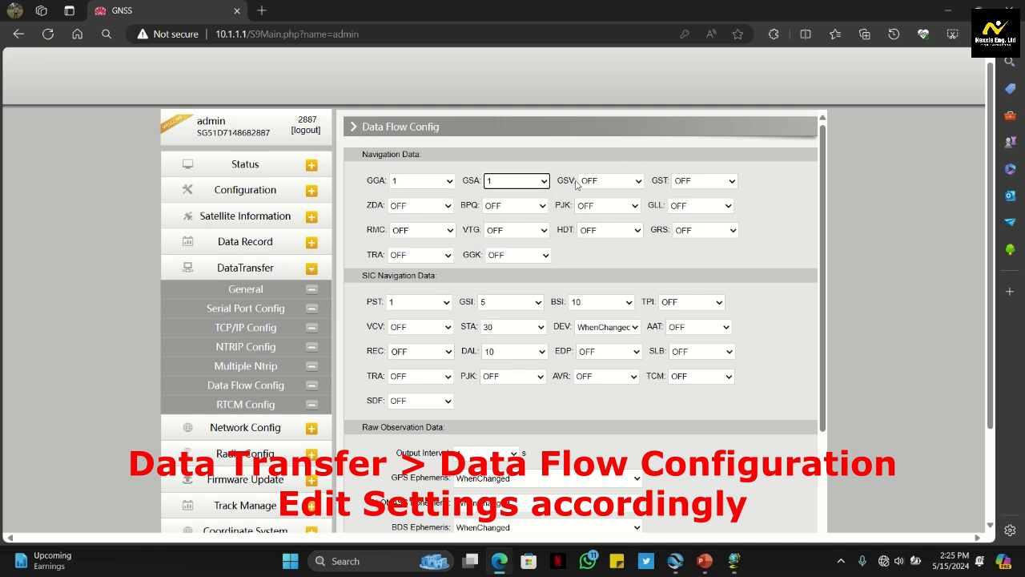
pyautogui.click(548, 181)
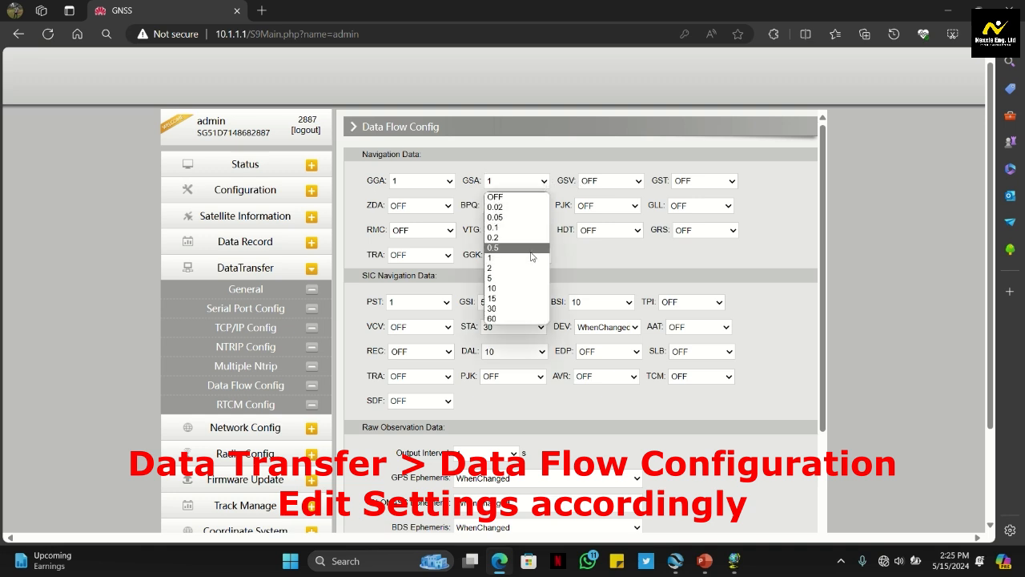
pyautogui.click(529, 278)
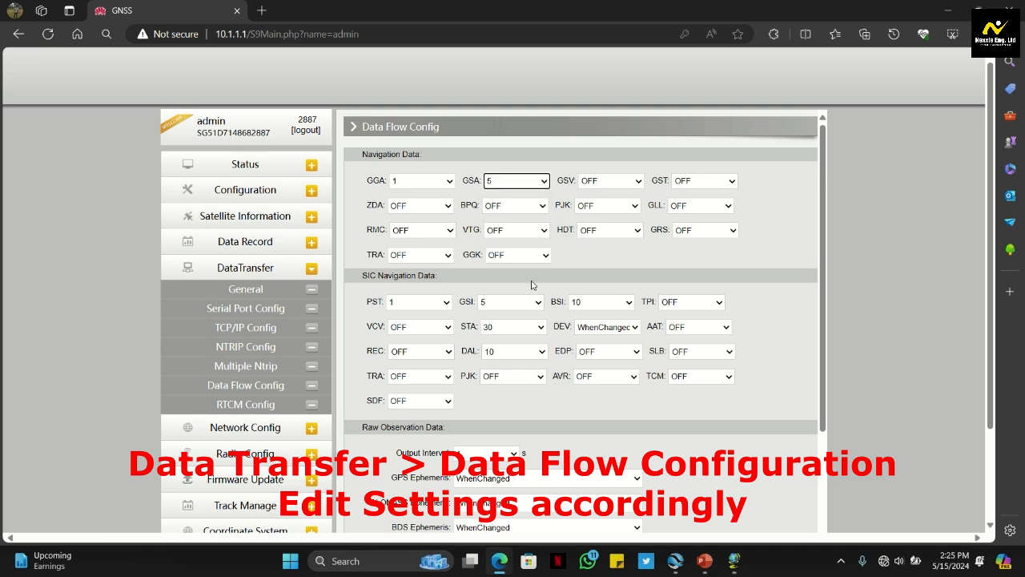
# - Set the navigation data outputs GSV to 5 and GST to 1
pyautogui.click(641, 182)
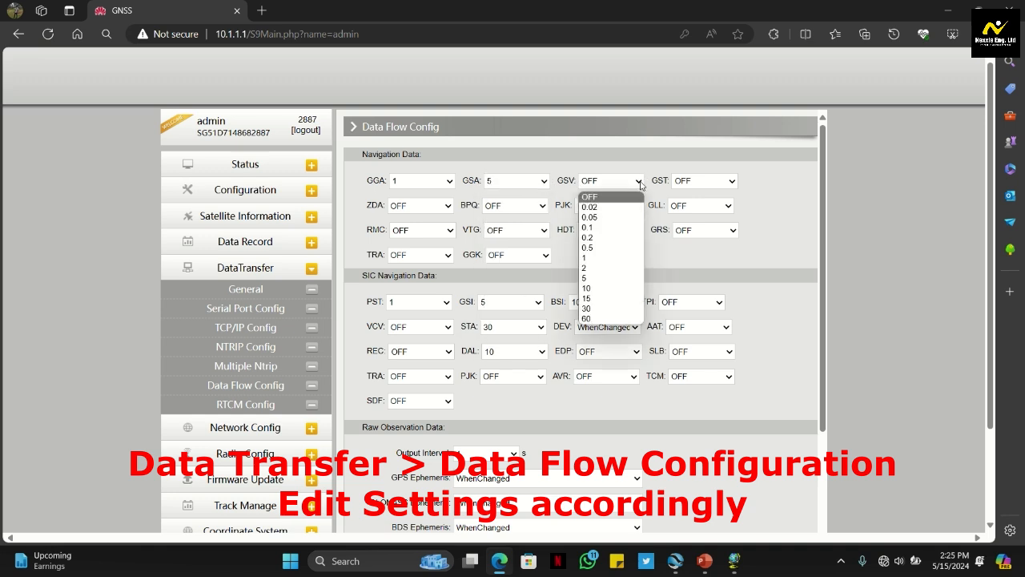
pyautogui.click(614, 278)
pyautogui.click(732, 183)
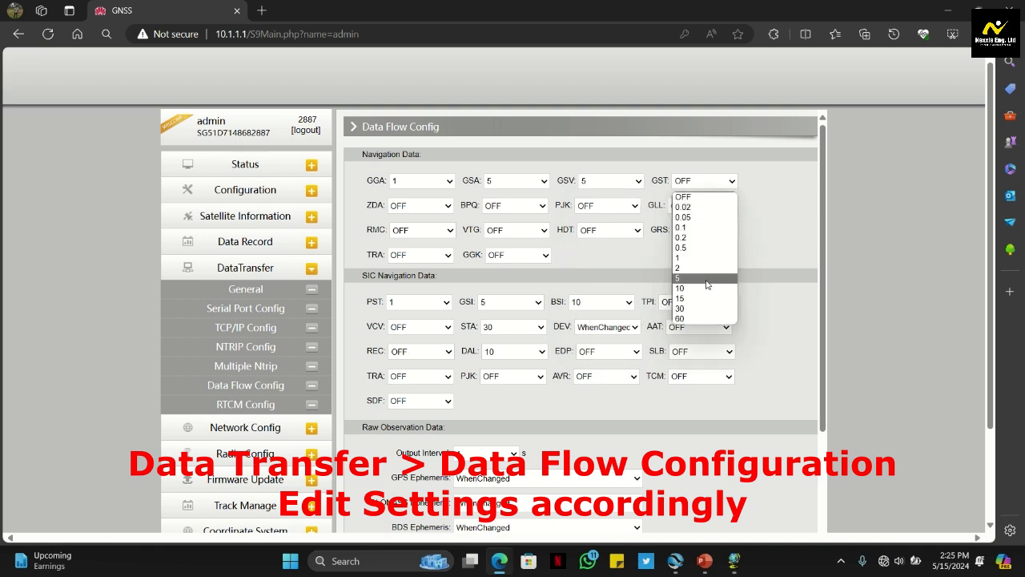
pyautogui.click(708, 262)
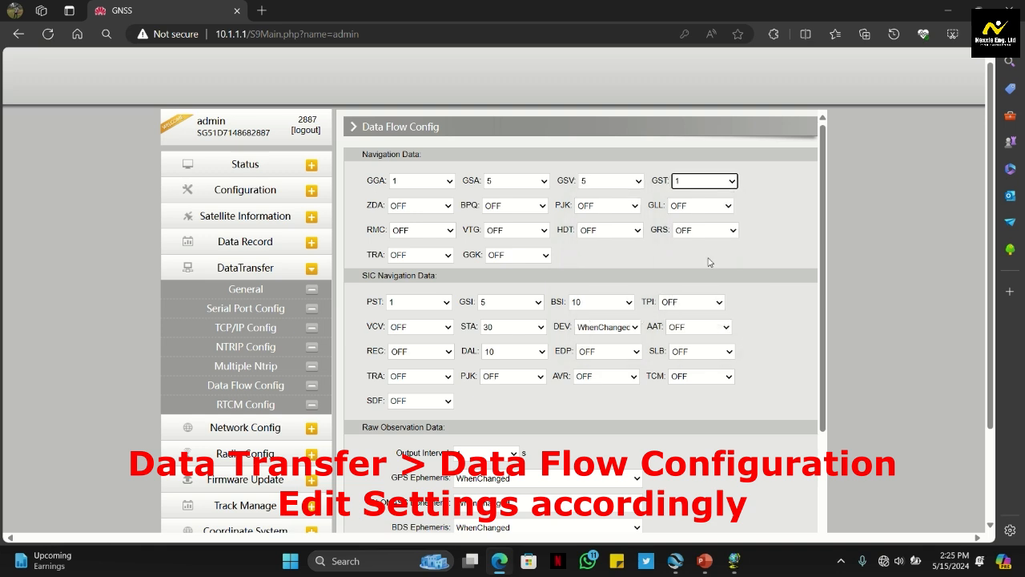
# - Set the VTG, GGK, GLL and ZDA navigation data outputs to 1 each
pyautogui.click(545, 230)
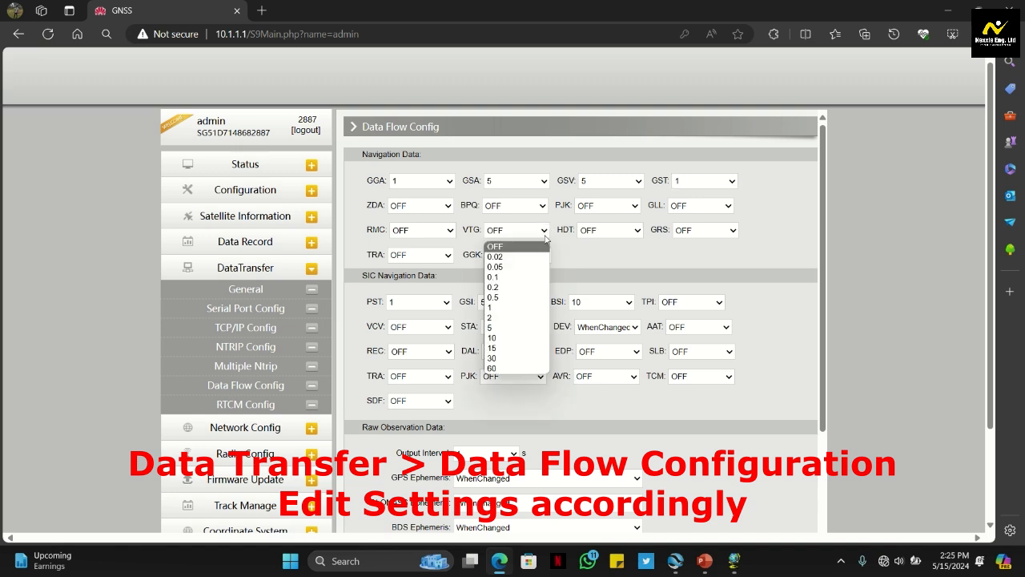
pyautogui.click(528, 309)
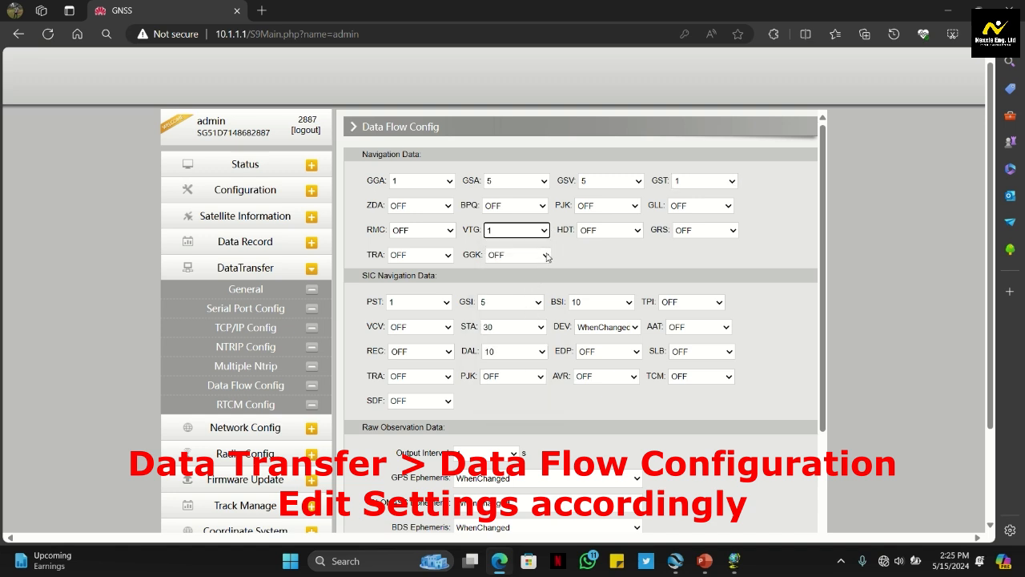
pyautogui.click(547, 255)
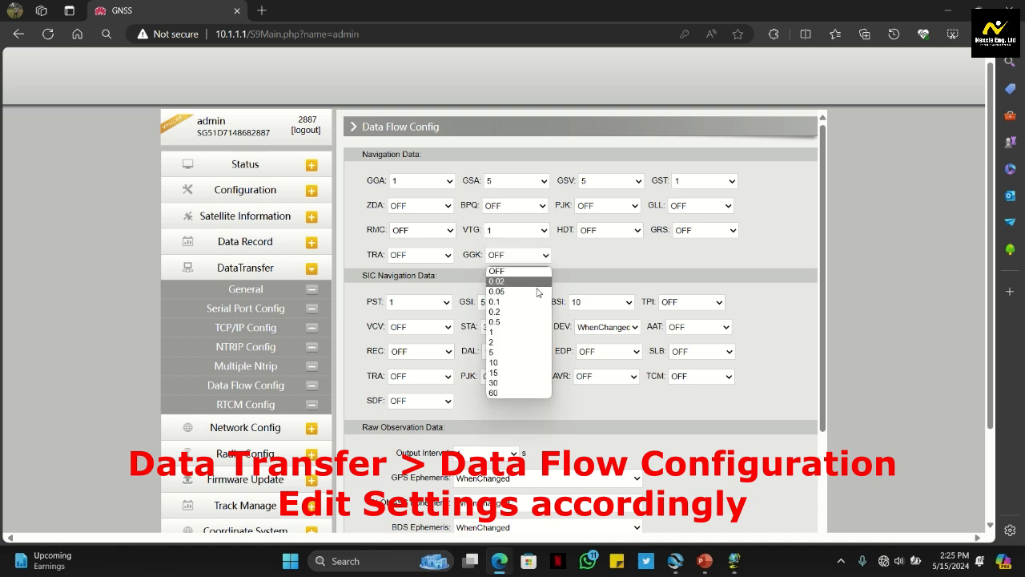
pyautogui.click(527, 333)
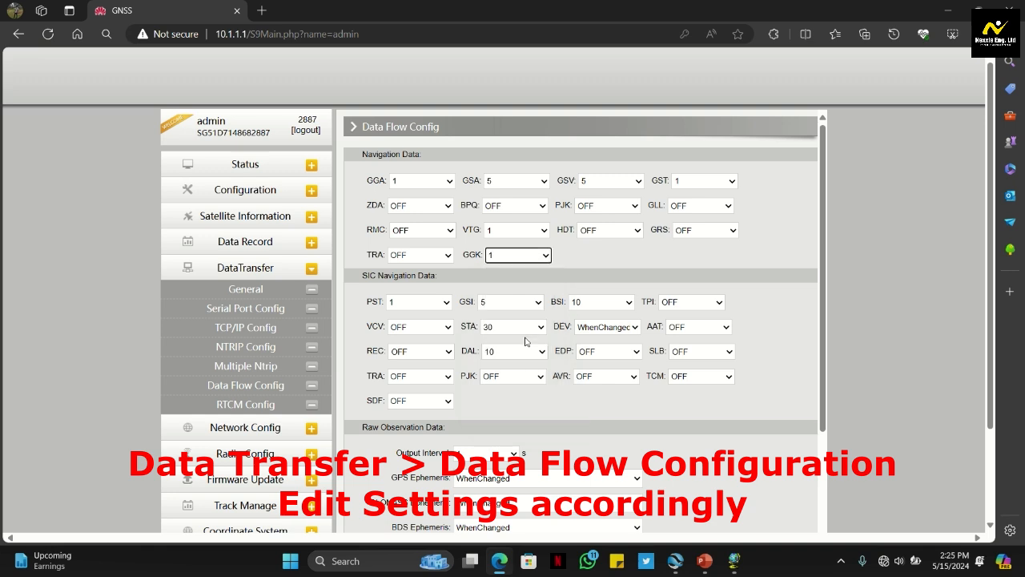
pyautogui.click(731, 207)
pyautogui.click(702, 290)
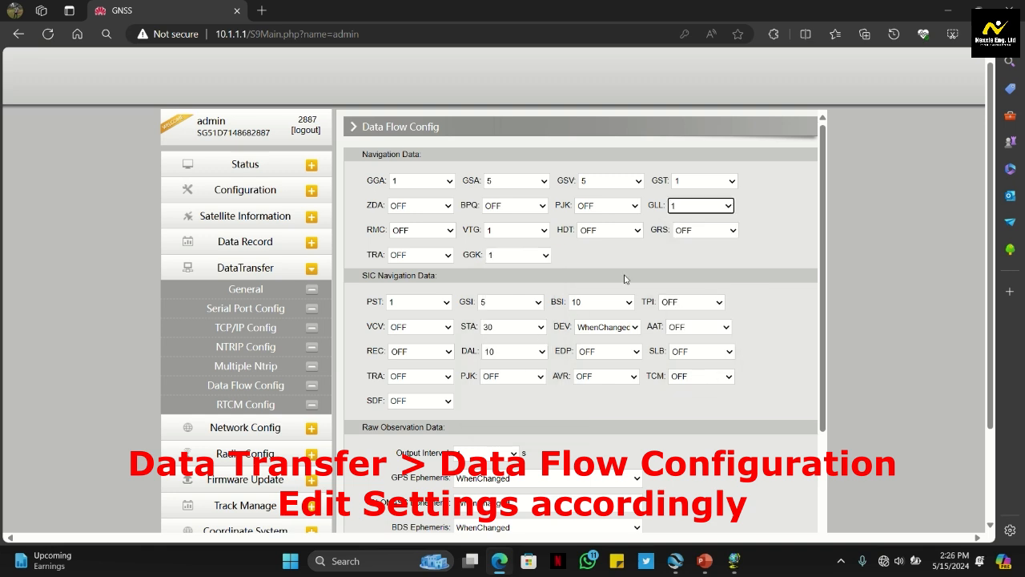
pyautogui.click(452, 208)
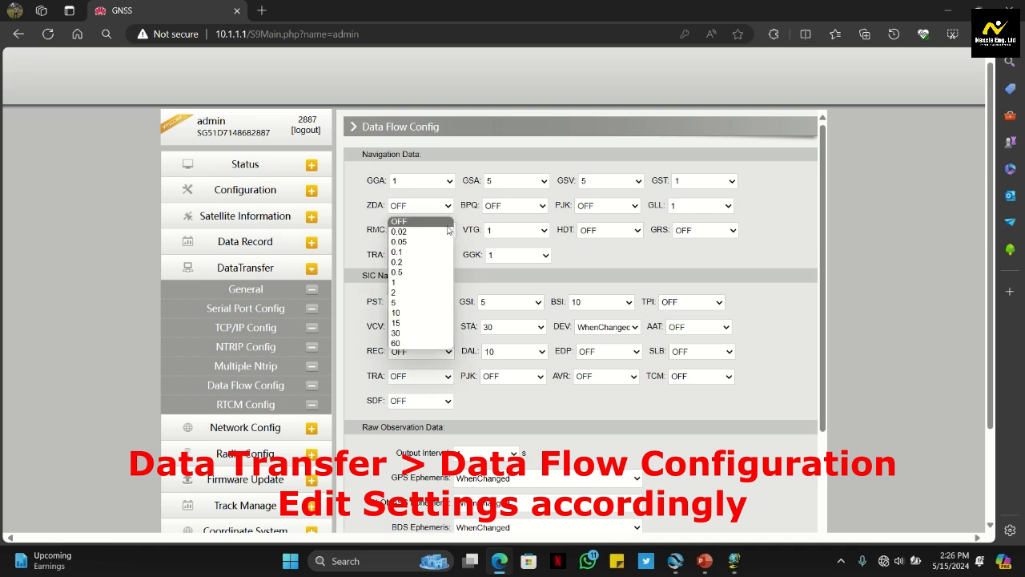
pyautogui.click(423, 285)
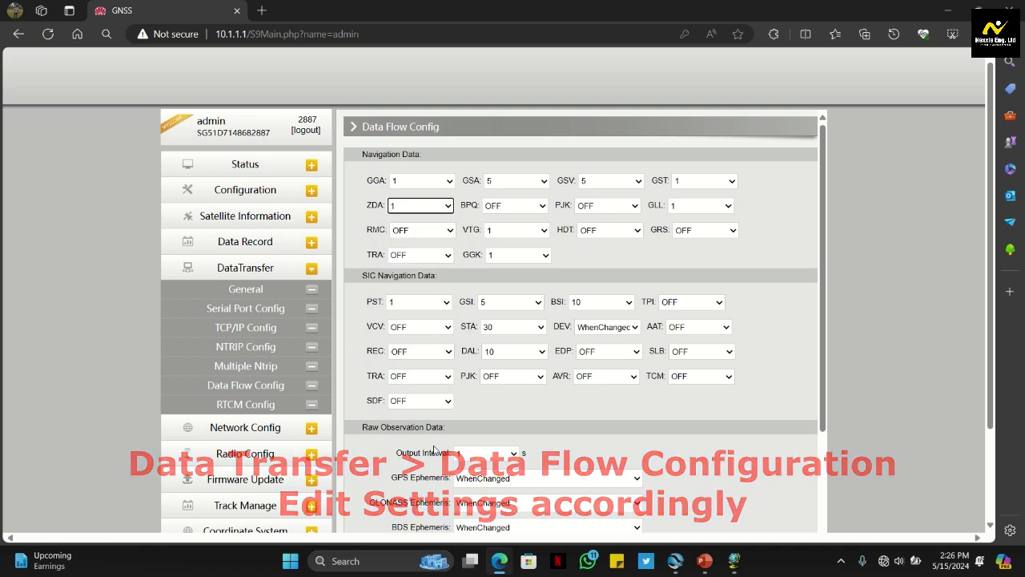
# - Submit the data flow configuration to the receiver and acknowledge the confirmation
pyautogui.scroll(-3, 434, 450)
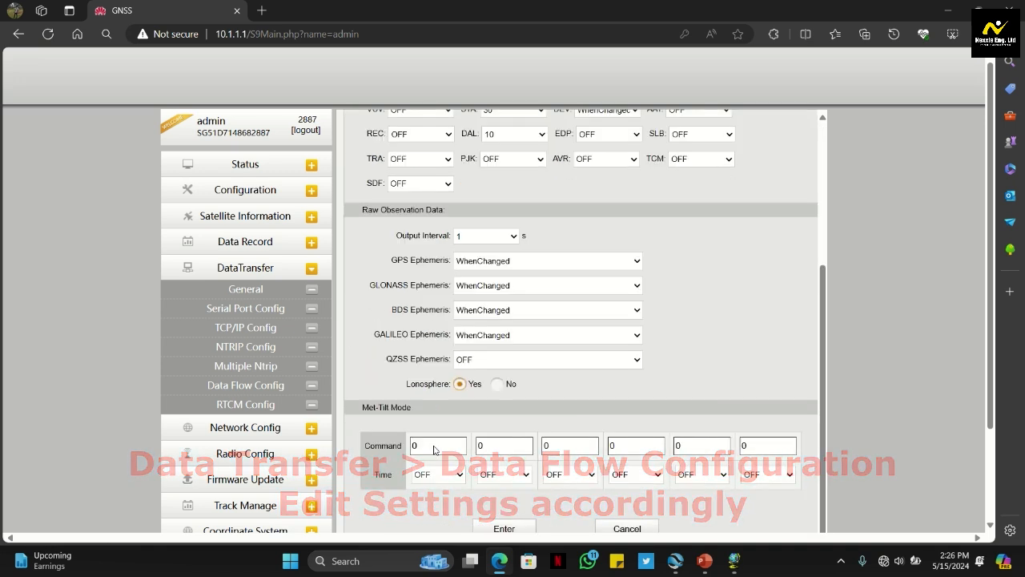
pyautogui.click(504, 529)
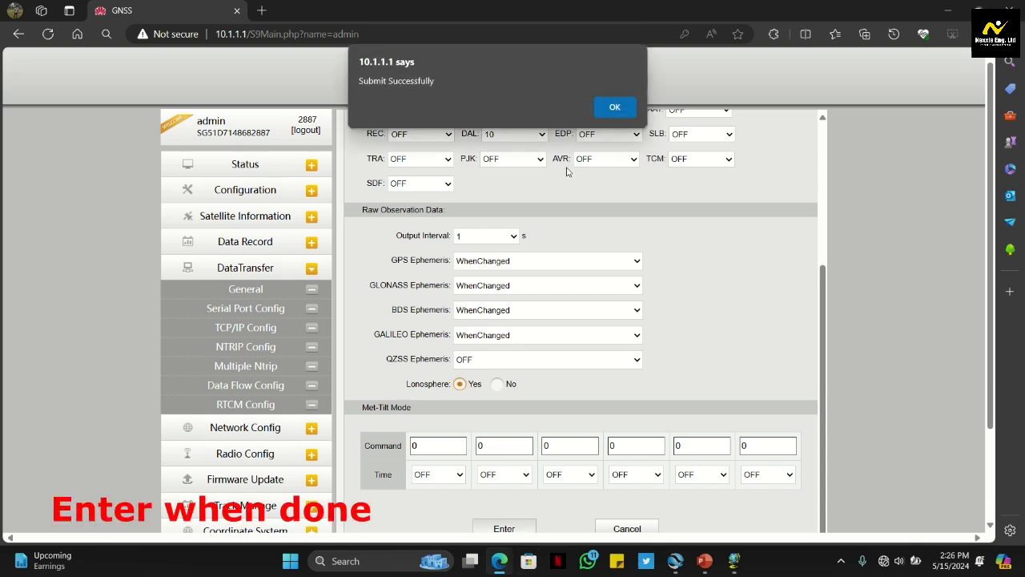
pyautogui.click(614, 107)
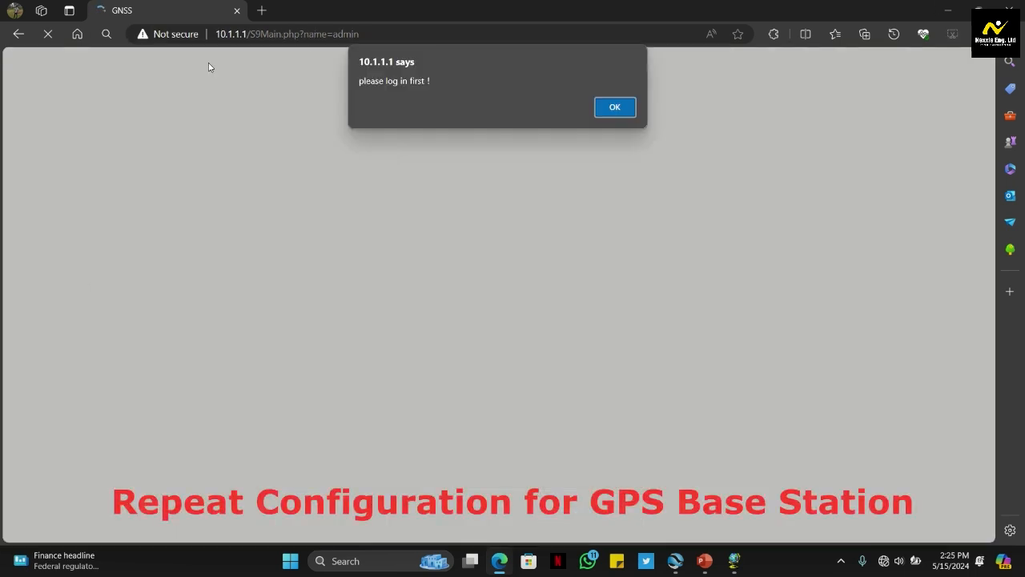
# - Acknowledge the login notice and fill in the GNSS Web Server username admin and its password for the base station
pyautogui.click(615, 109)
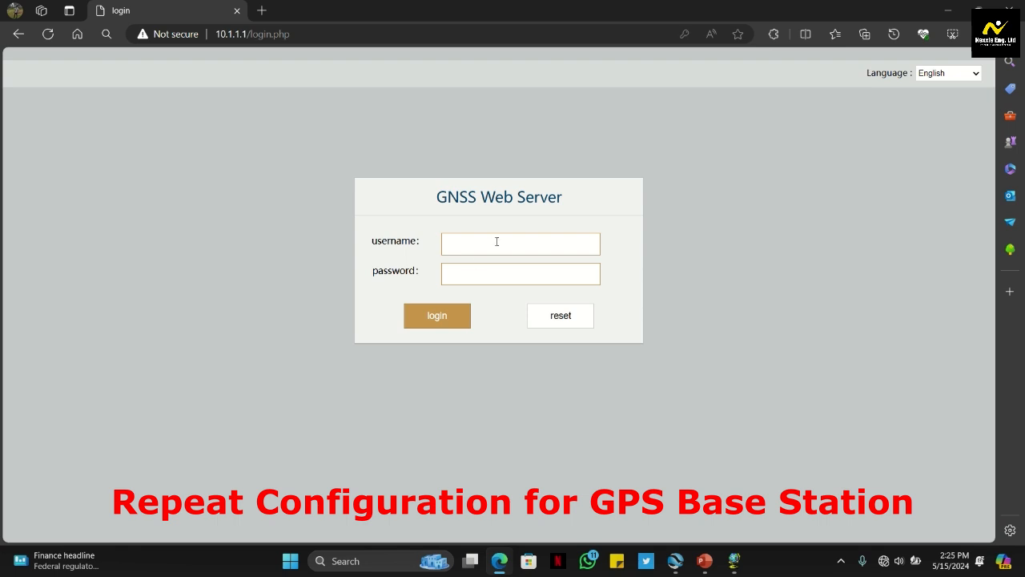
pyautogui.click(497, 242)
pyautogui.click(473, 289)
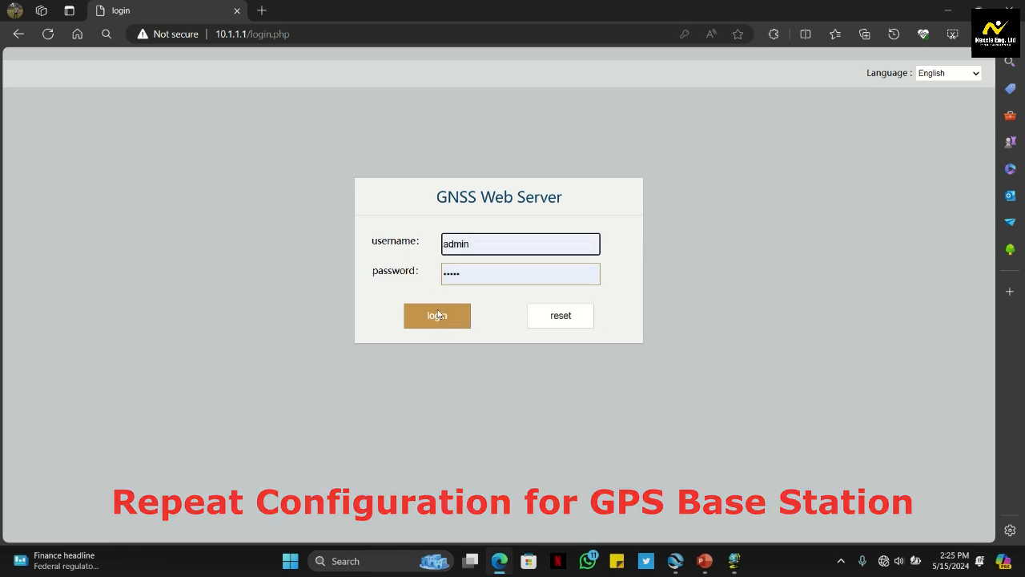
# - Switch to the OceanAlpha USV BaseStation software and load the saved mission MISSION1 onto the map
pyautogui.click(675, 561)
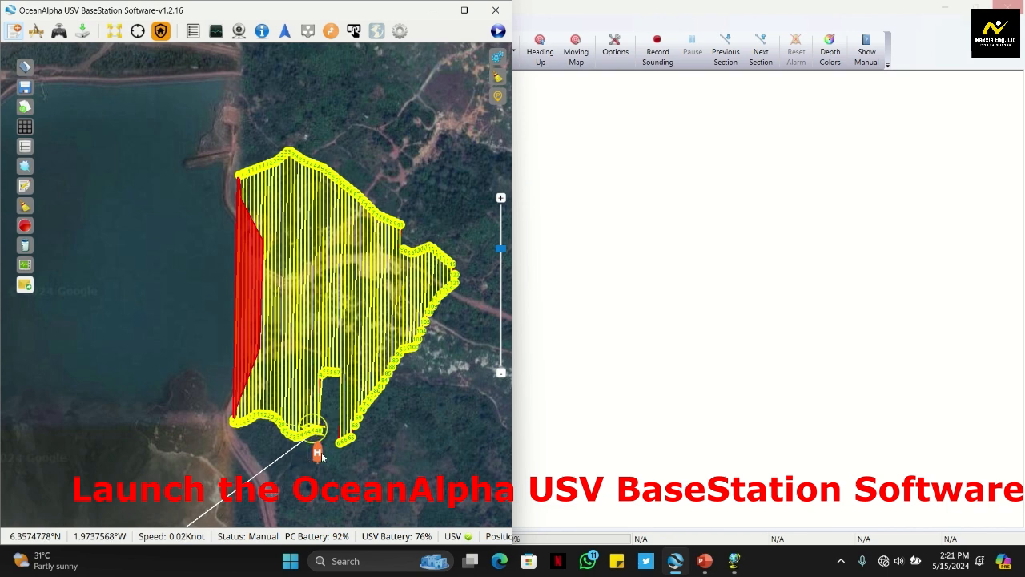
pyautogui.scroll(1, 318, 454)
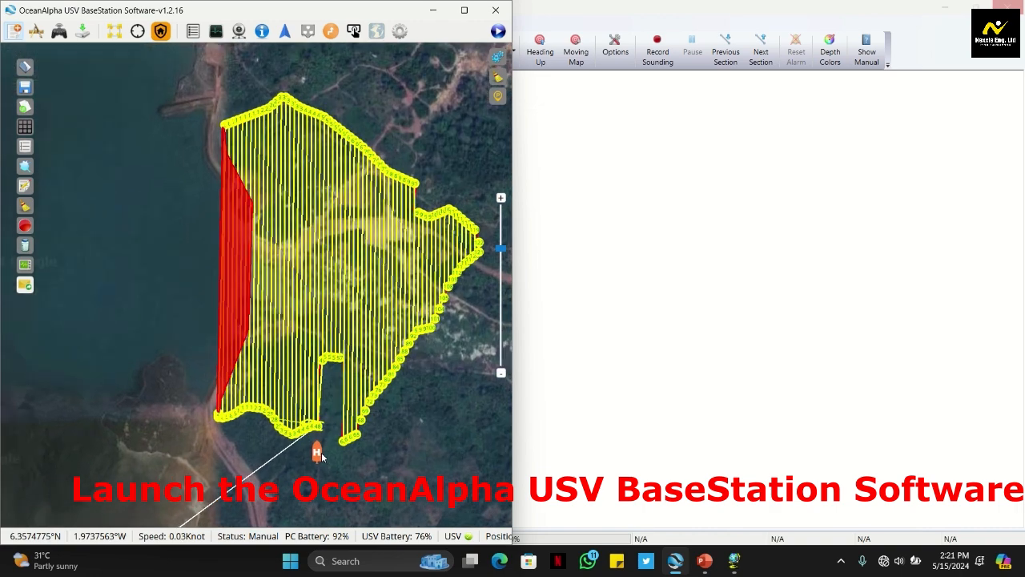
pyautogui.scroll(2, 319, 454)
pyautogui.scroll(3, 318, 454)
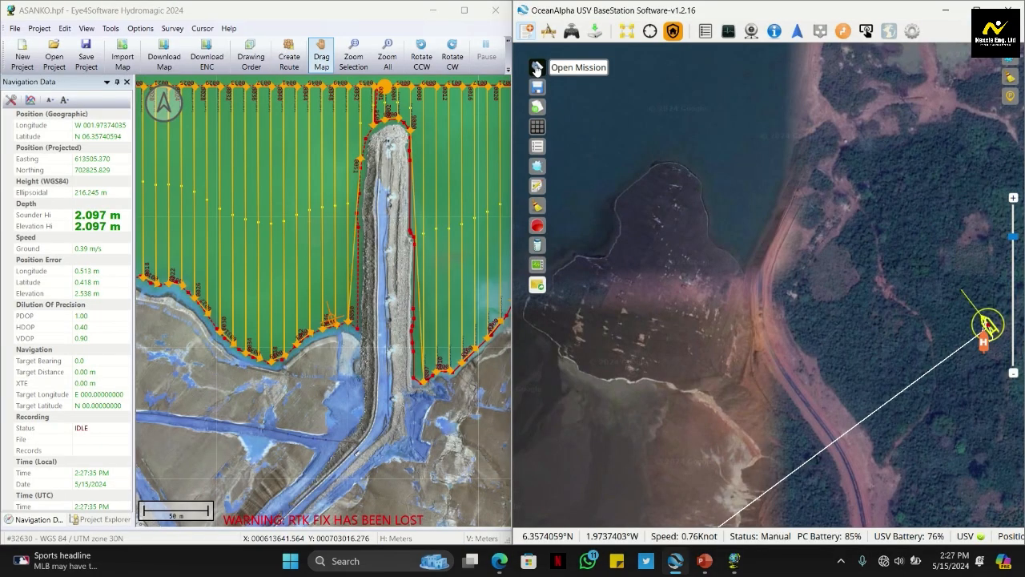
pyautogui.click(537, 69)
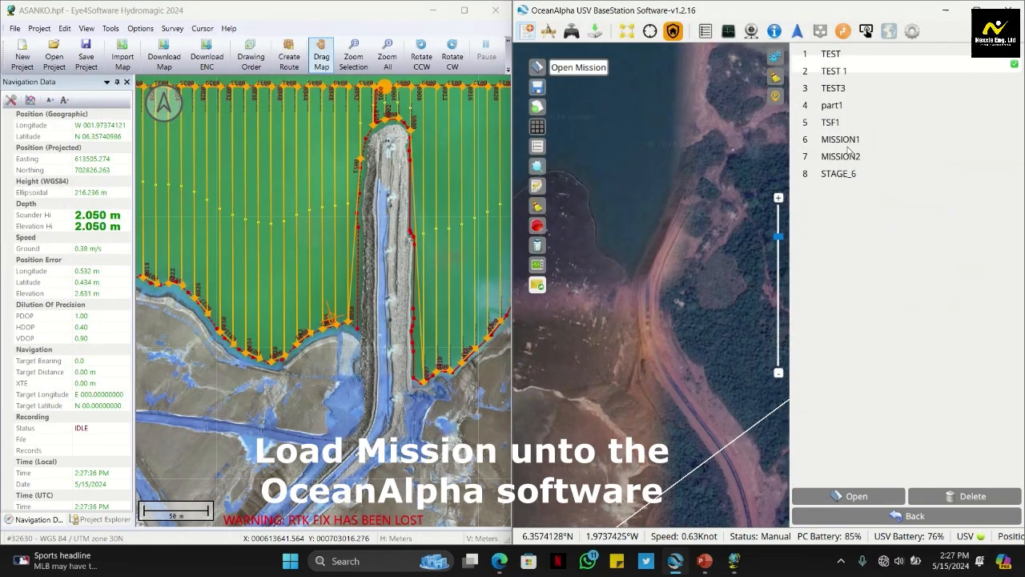
pyautogui.click(848, 144)
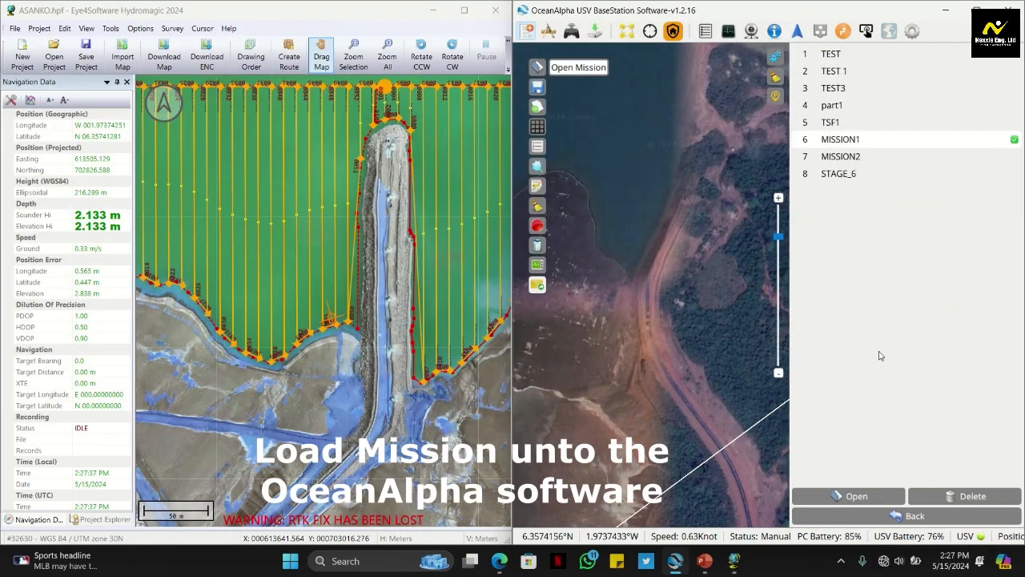
pyautogui.click(873, 498)
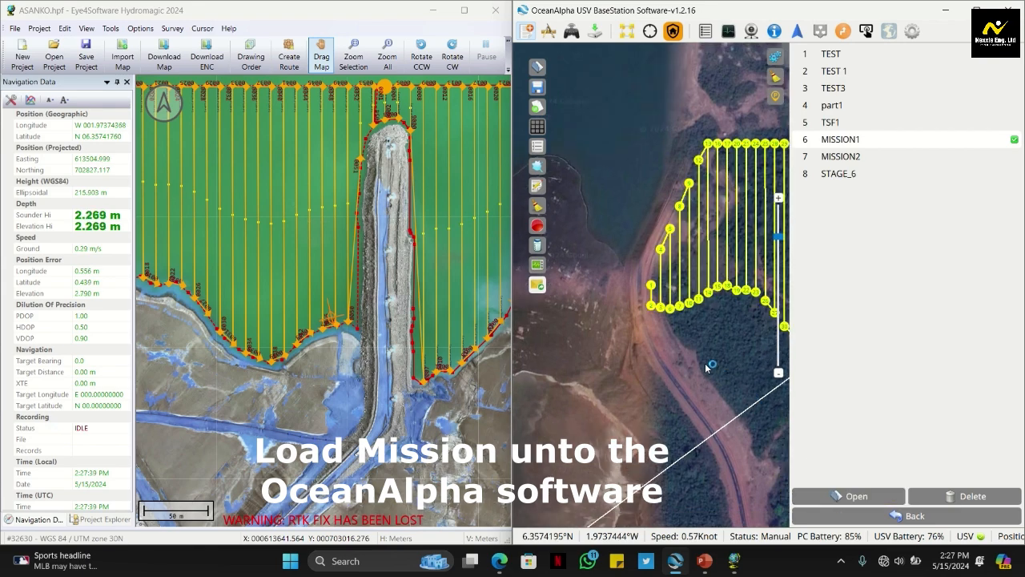
pyautogui.click(536, 67)
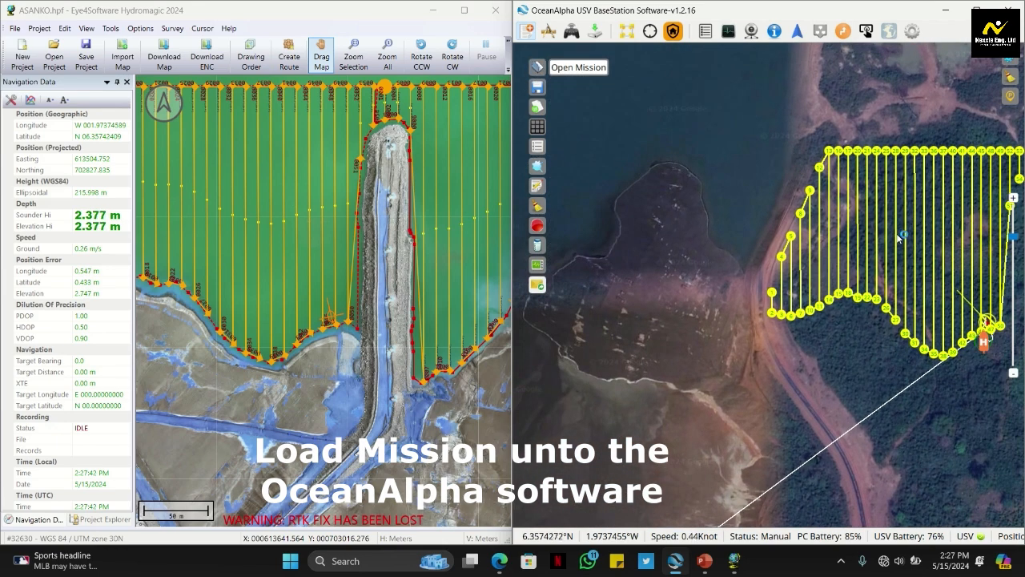
# - Edit the mission's waypoints and delete waypoints 51 to 54
pyautogui.moveTo(898, 238); pyautogui.dragTo(755, 288)
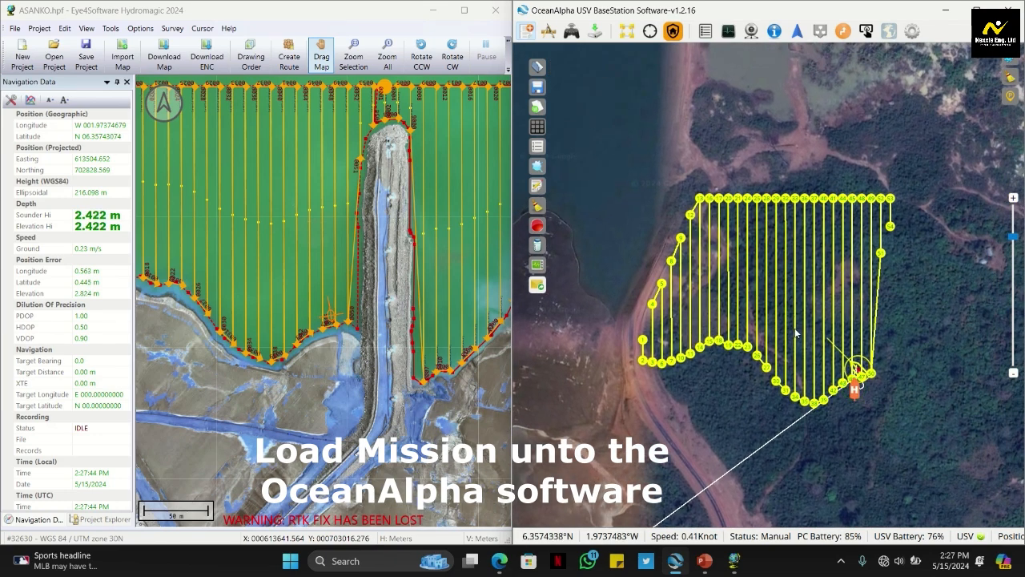
pyautogui.scroll(3, 795, 333)
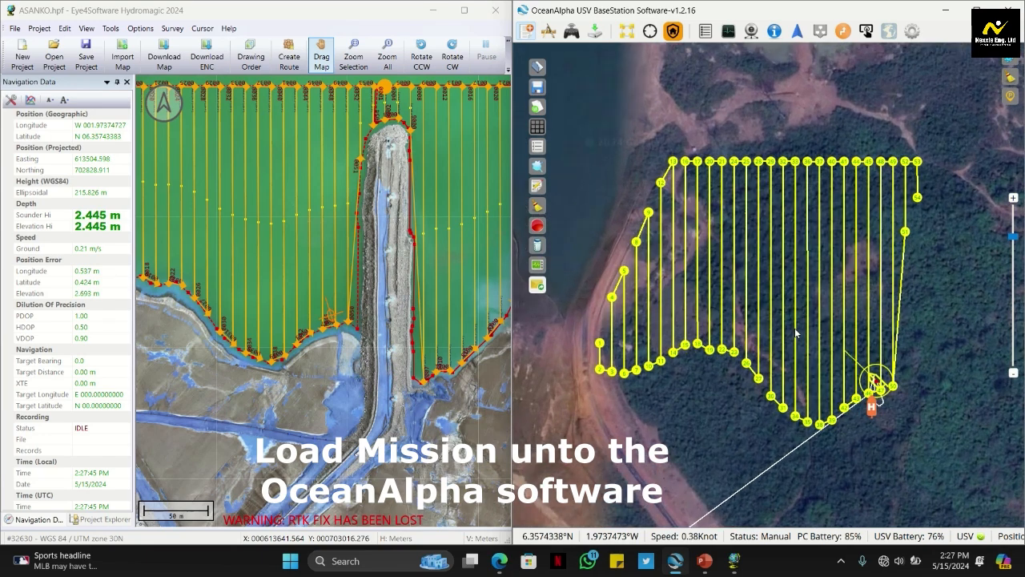
pyautogui.scroll(1, 796, 332)
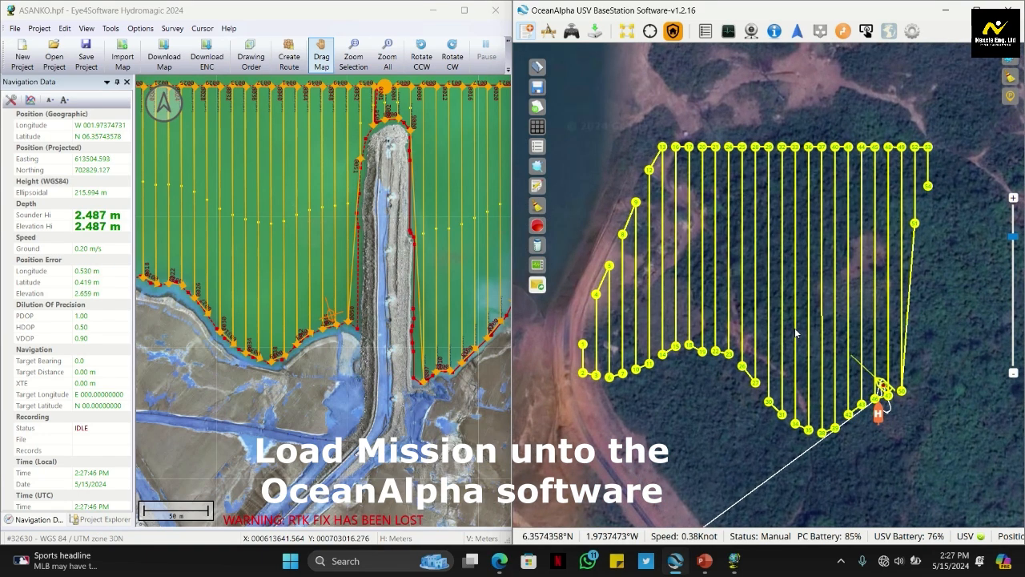
pyautogui.scroll(1, 796, 332)
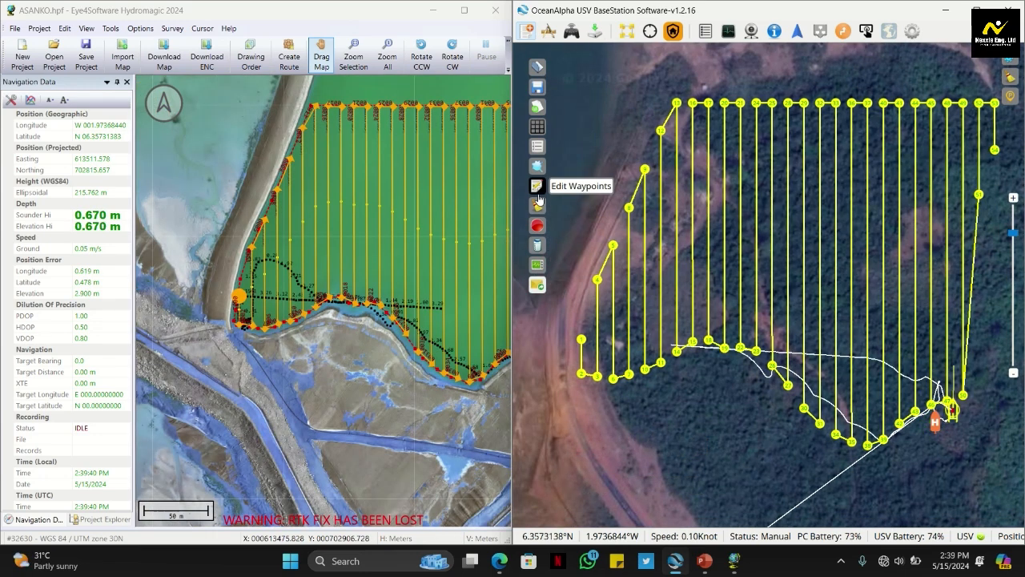
pyautogui.click(539, 197)
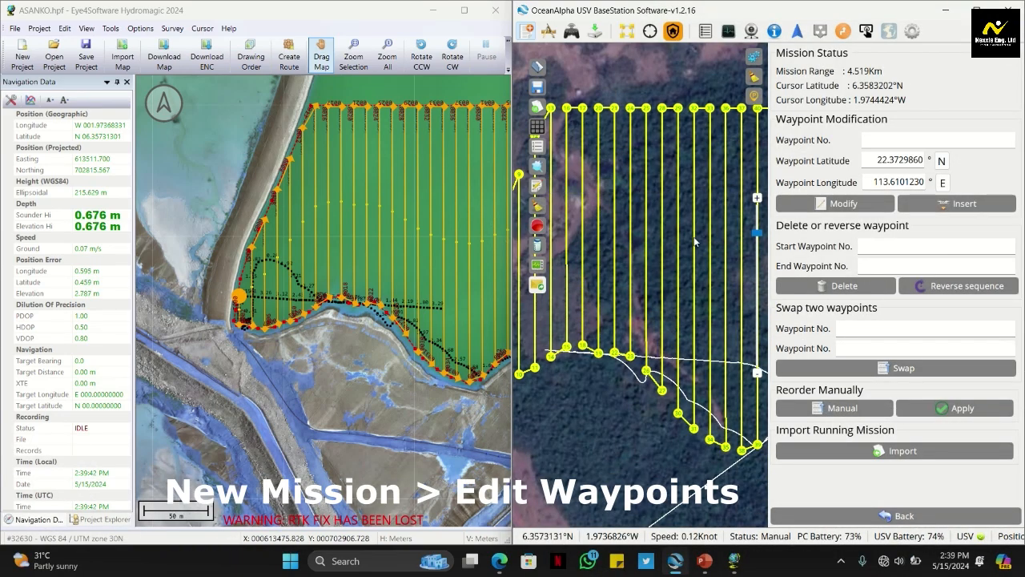
pyautogui.moveTo(696, 241); pyautogui.dragTo(563, 279)
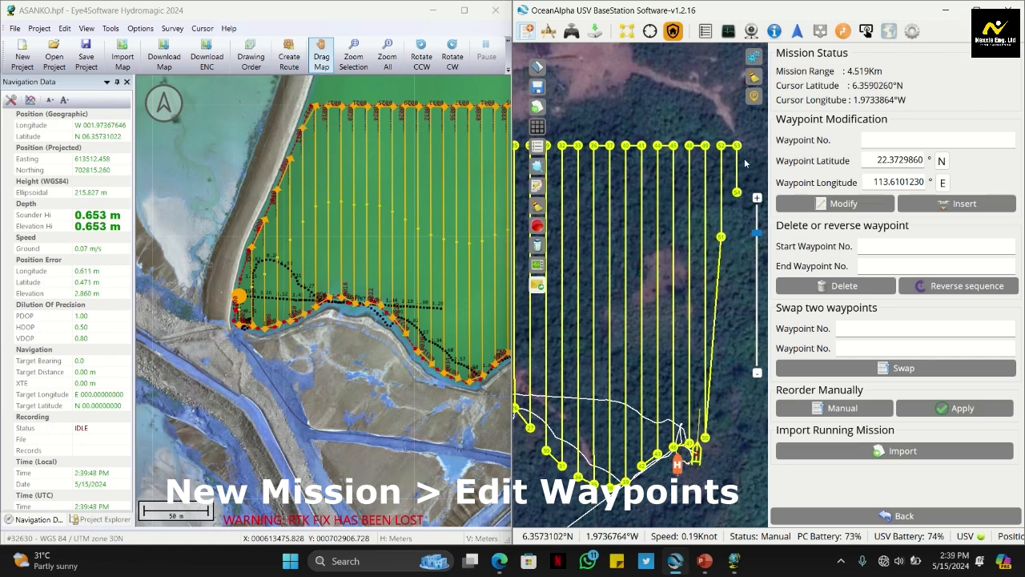
pyautogui.click(880, 245)
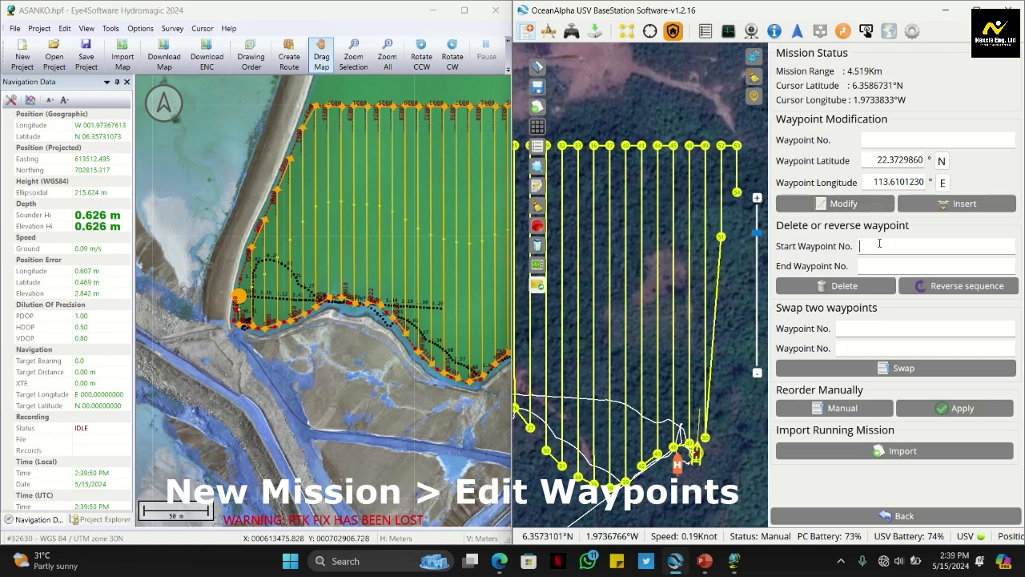
pyautogui.write('5')
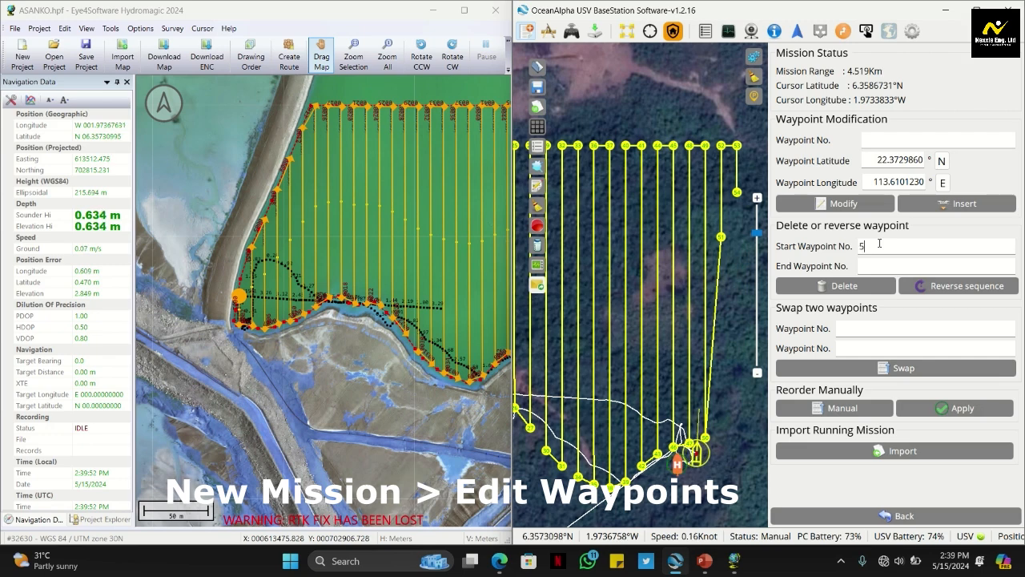
pyautogui.write('1')
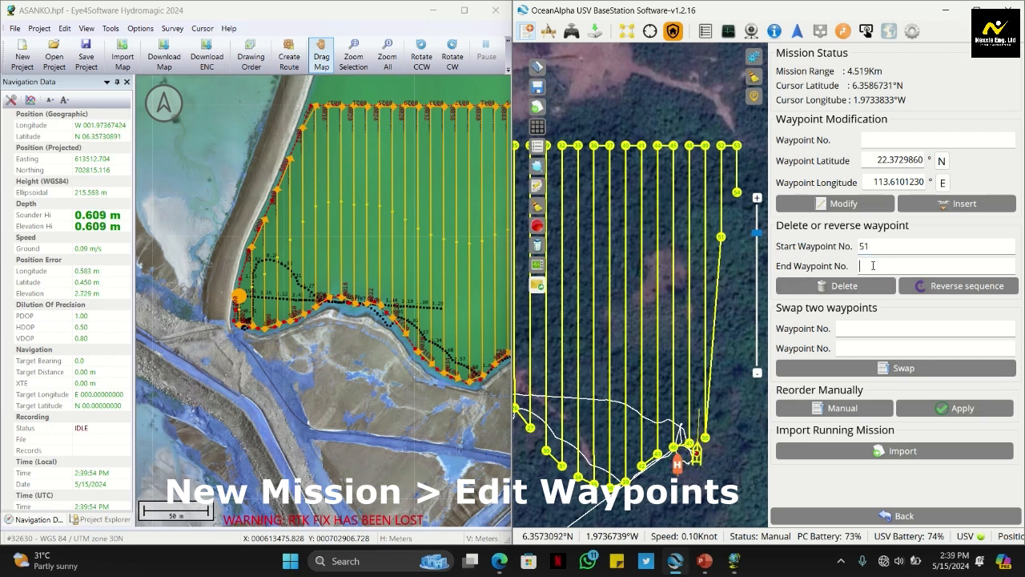
pyautogui.click(872, 265)
pyautogui.write('54')
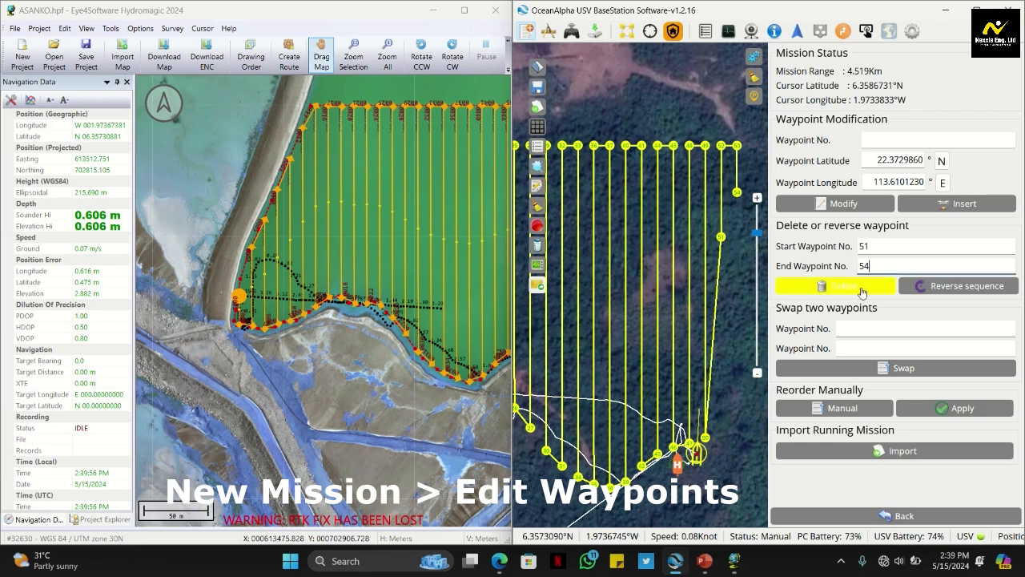
pyautogui.click(796, 289)
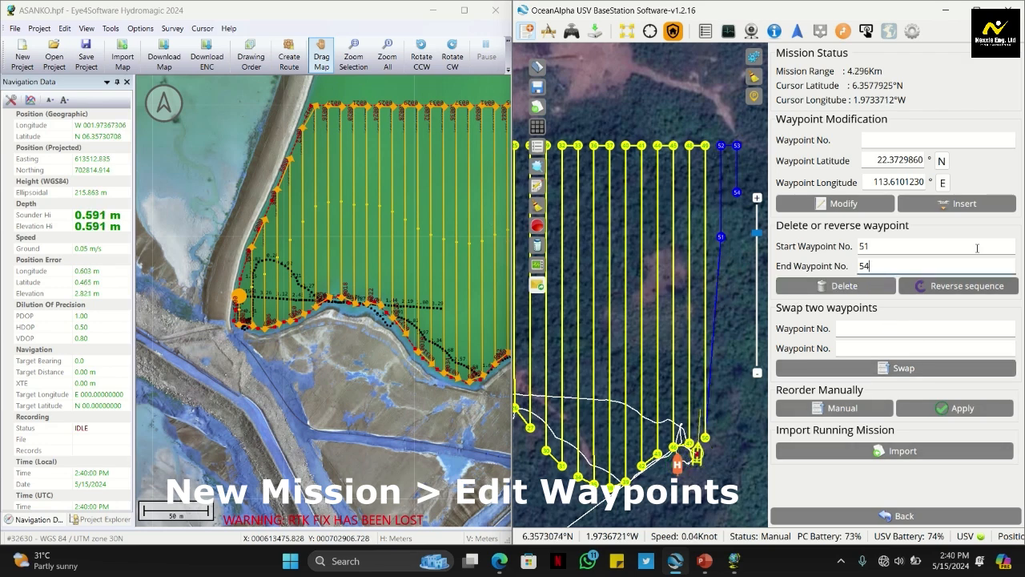
# - Reverse the sequence of waypoints 1 to 50 and leave waypoint editing
pyautogui.moveTo(897, 248); pyautogui.dragTo(844, 252)
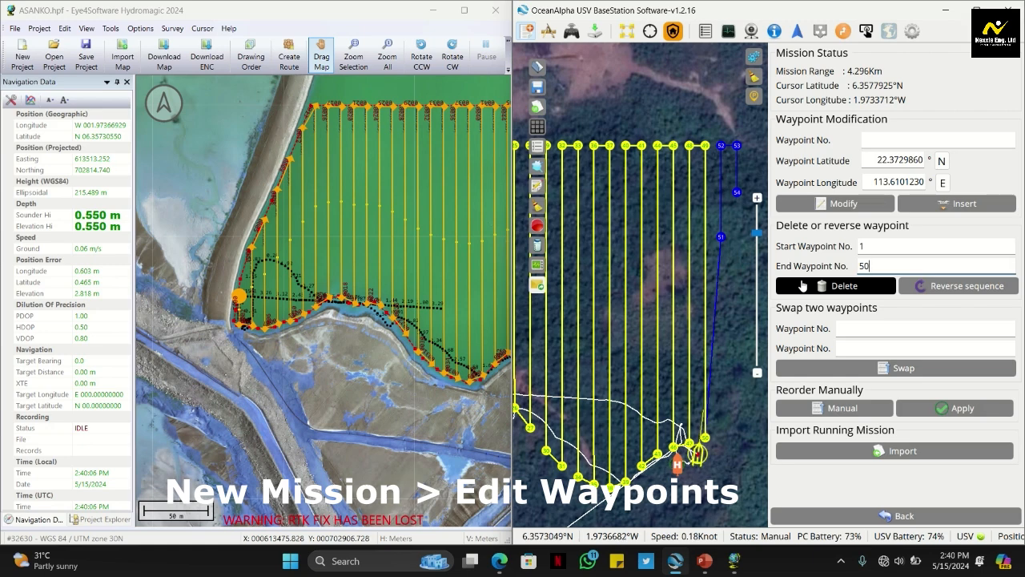
pyautogui.click(804, 285)
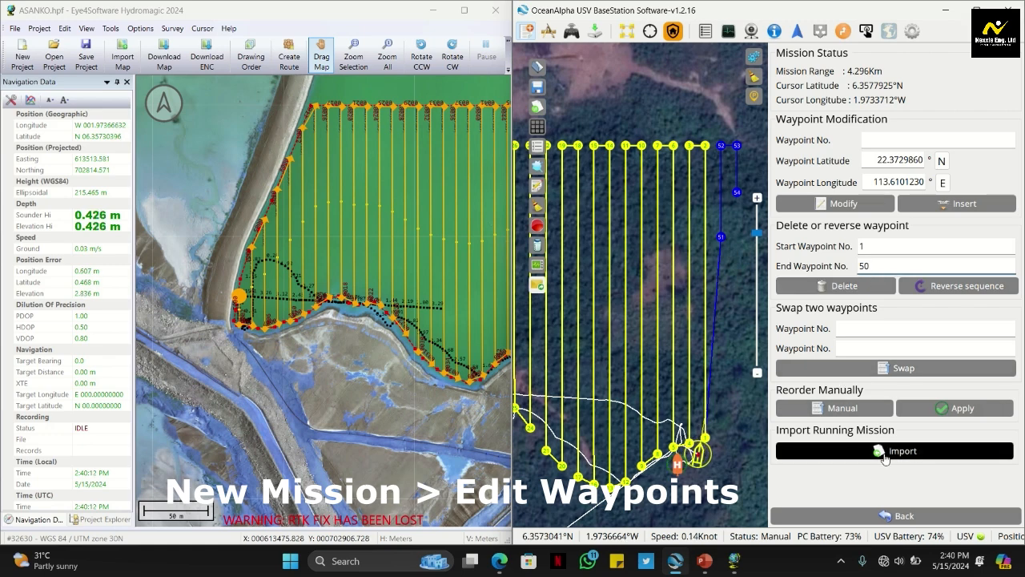
pyautogui.click(898, 517)
pyautogui.moveTo(739, 369); pyautogui.dragTo(871, 350)
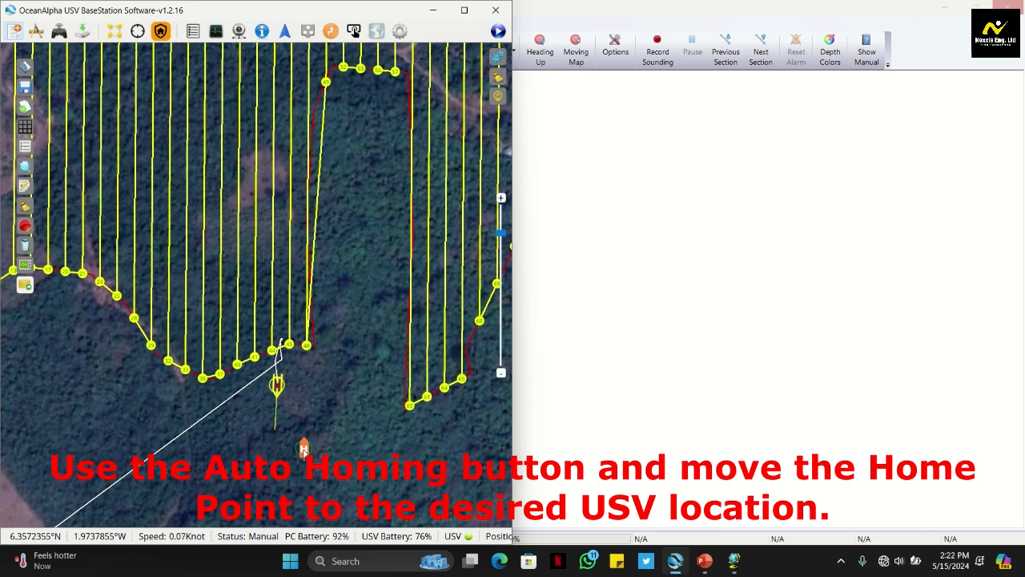
# - Move the home point onto the USV's location and set Auto-Return for low battery and communication loss in the navigation settings
pyautogui.moveTo(301, 449); pyautogui.dragTo(279, 393)
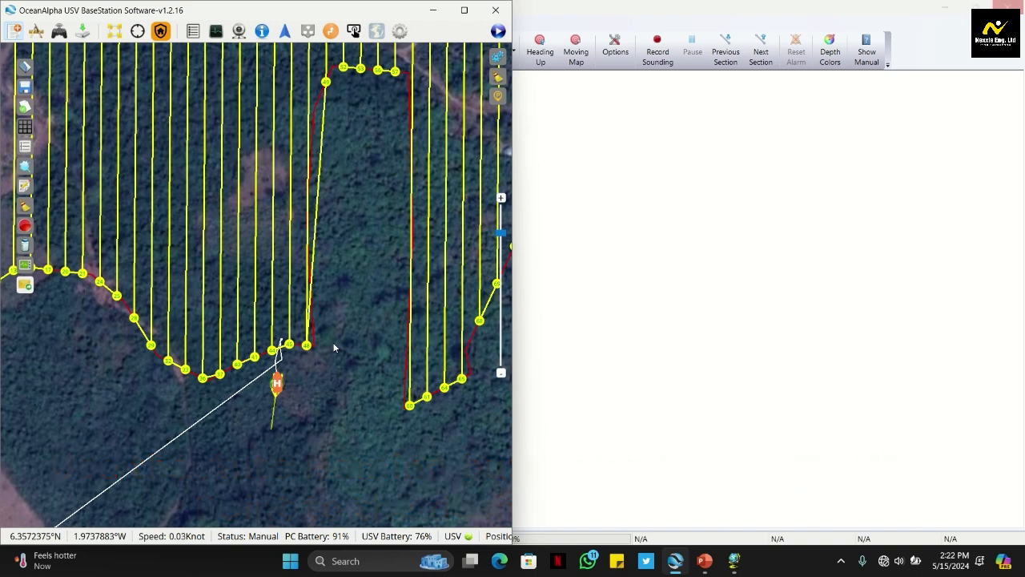
pyautogui.click(400, 32)
pyautogui.click(341, 173)
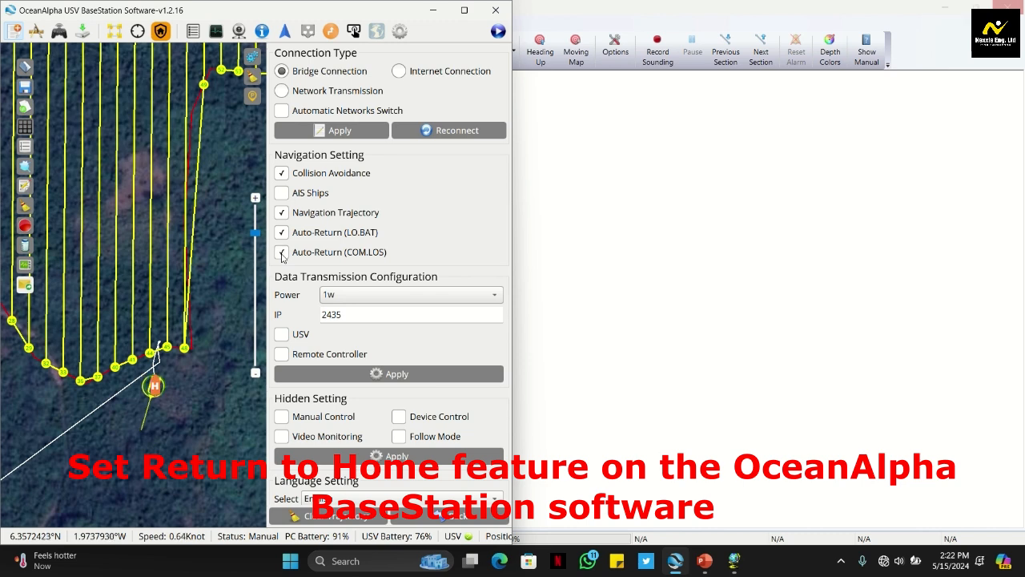
pyautogui.click(408, 37)
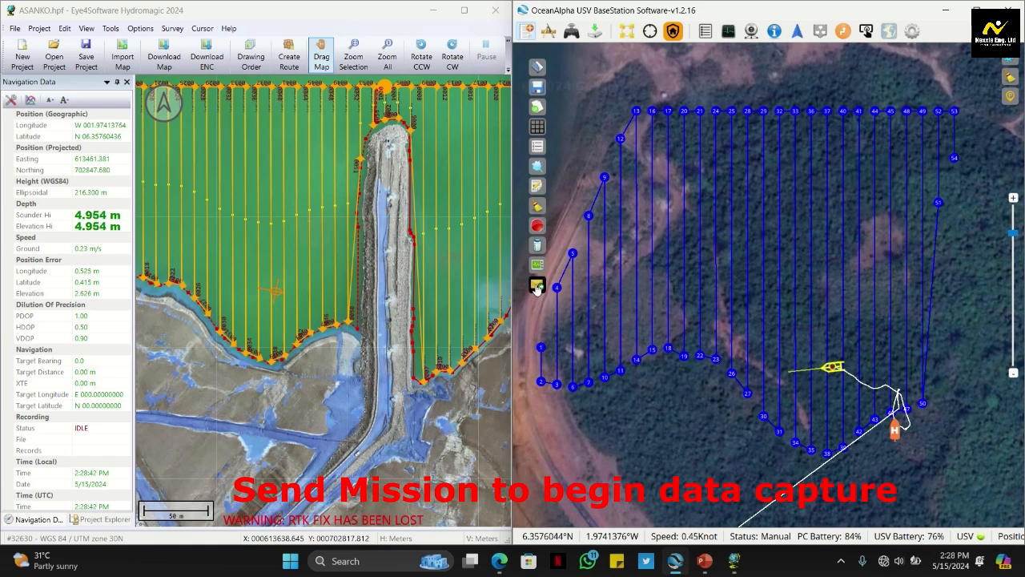
# - Send the mission to the USV and start recording the survey in Hydromagic
pyautogui.click(537, 286)
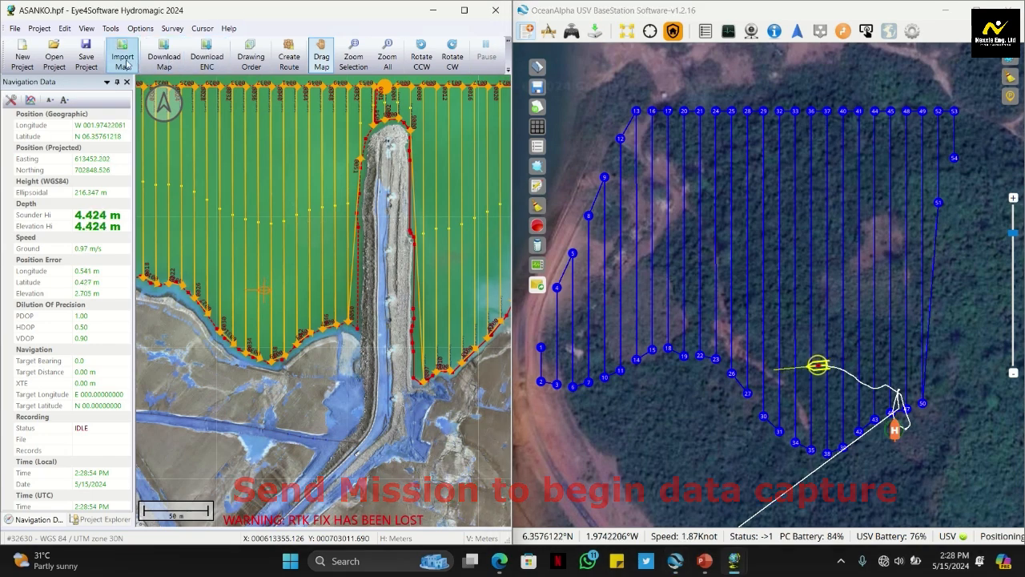
pyautogui.click(174, 28)
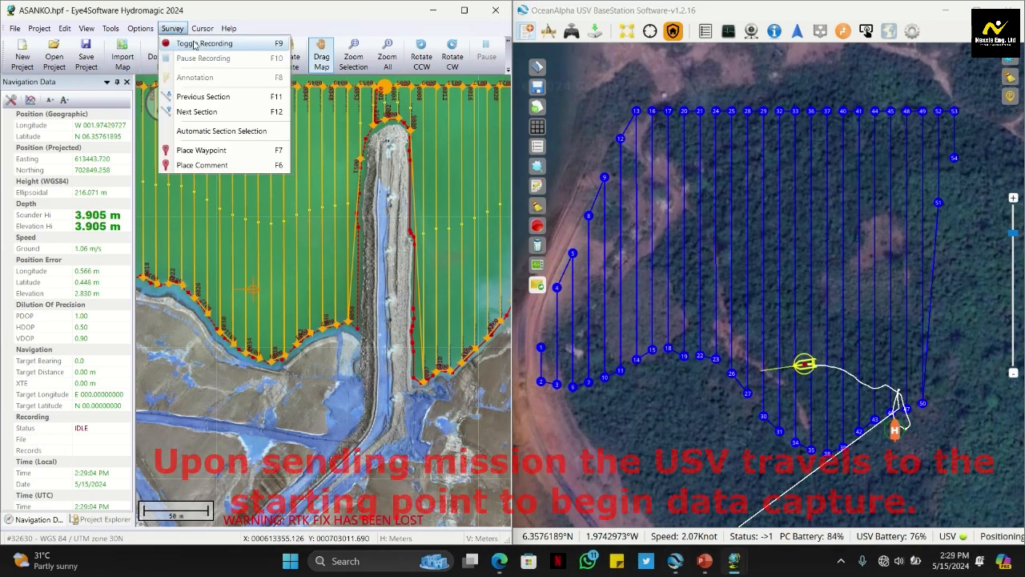
pyautogui.click(194, 40)
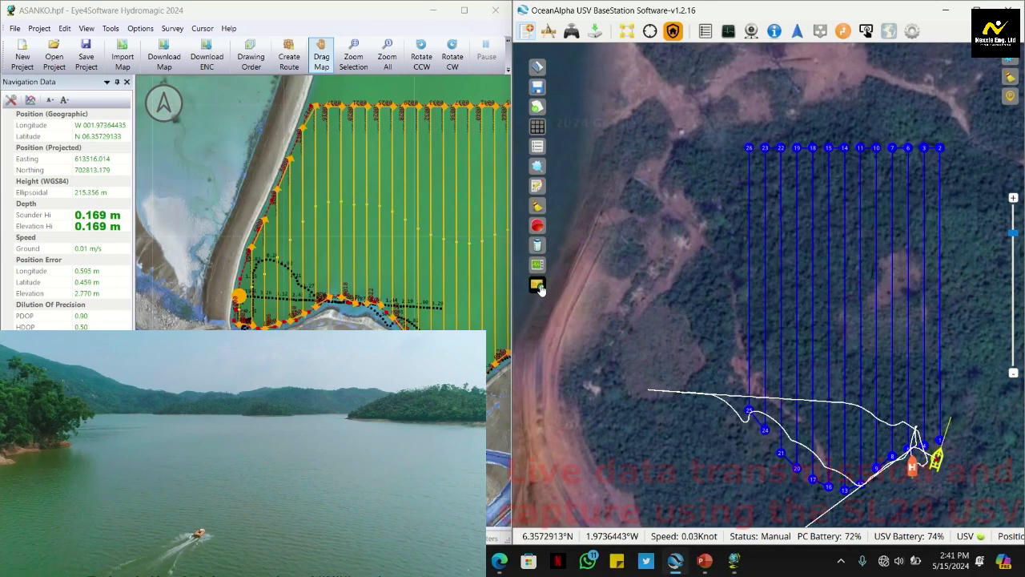
# - Send the reversed mission to the USV and bring up the BaseStation's video monitoring
pyautogui.click(541, 290)
pyautogui.click(270, 18)
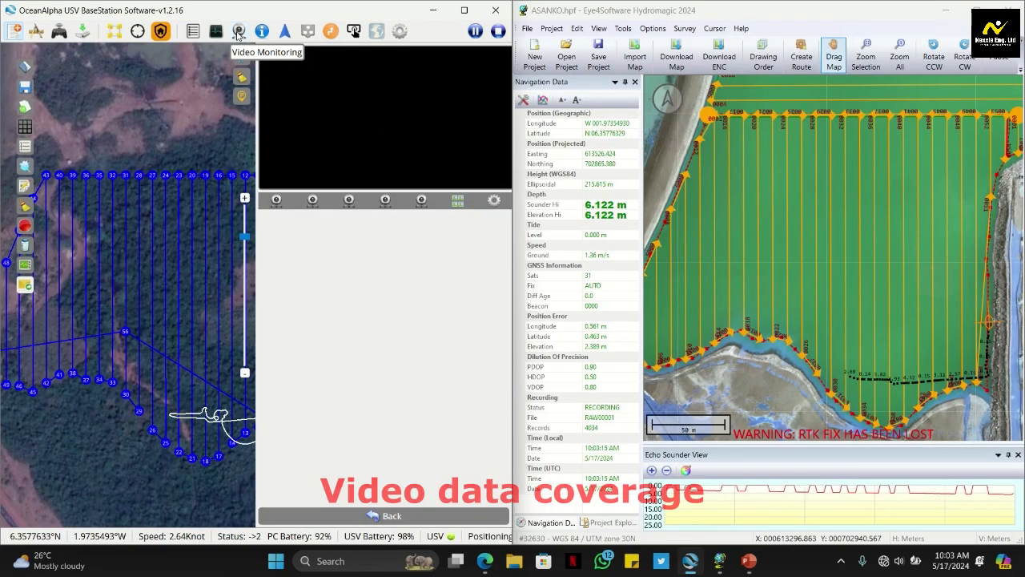
pyautogui.click(238, 33)
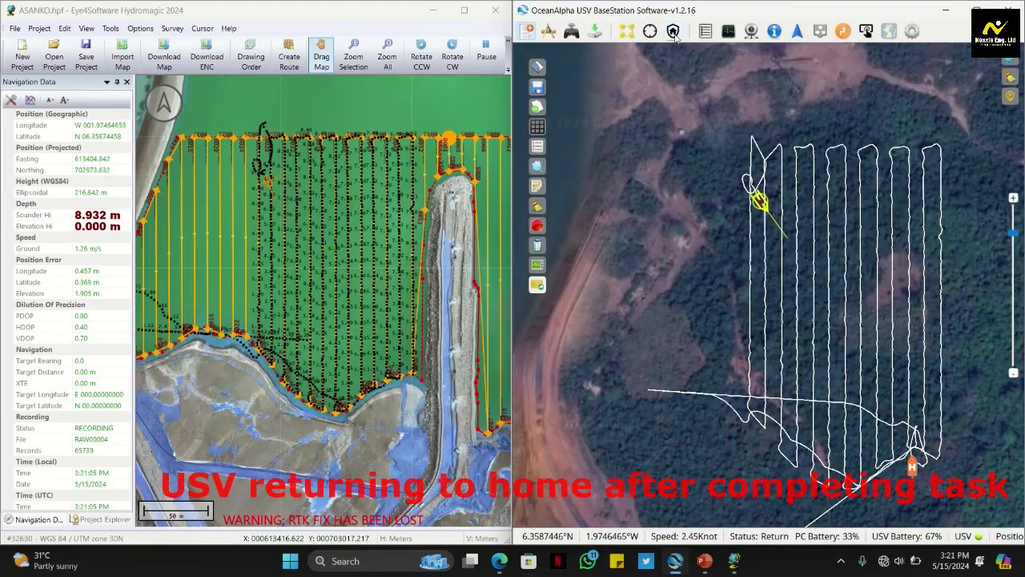
# - Return the USV to its home point with auto homing and stop the survey recording in Hydromagic
pyautogui.click(673, 35)
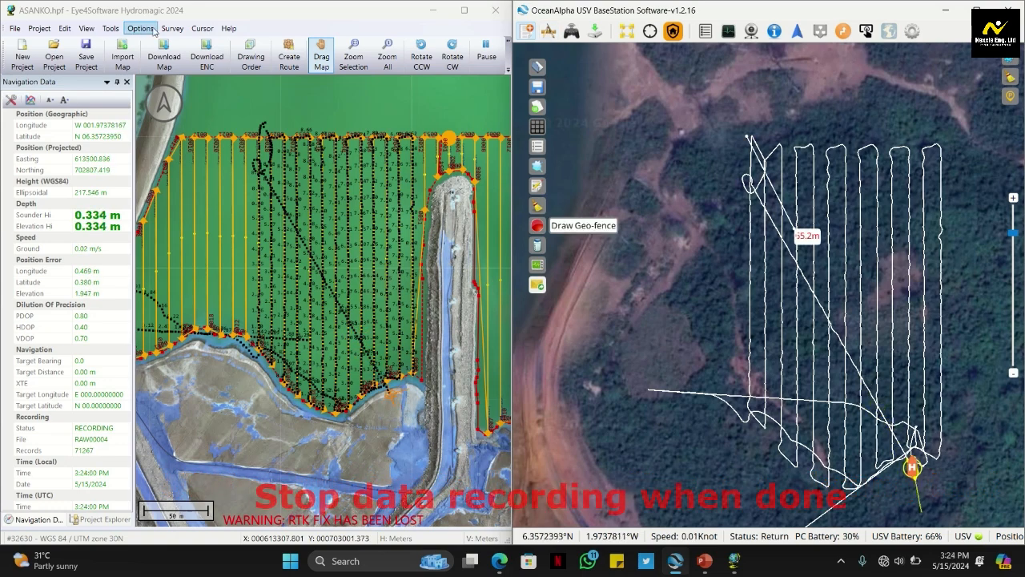
pyautogui.click(172, 28)
pyautogui.click(193, 42)
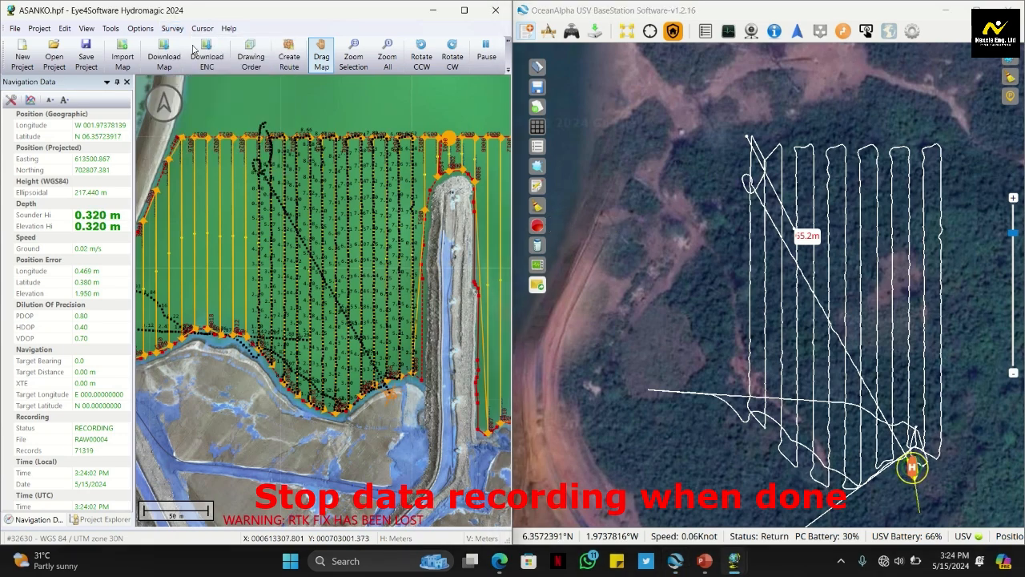